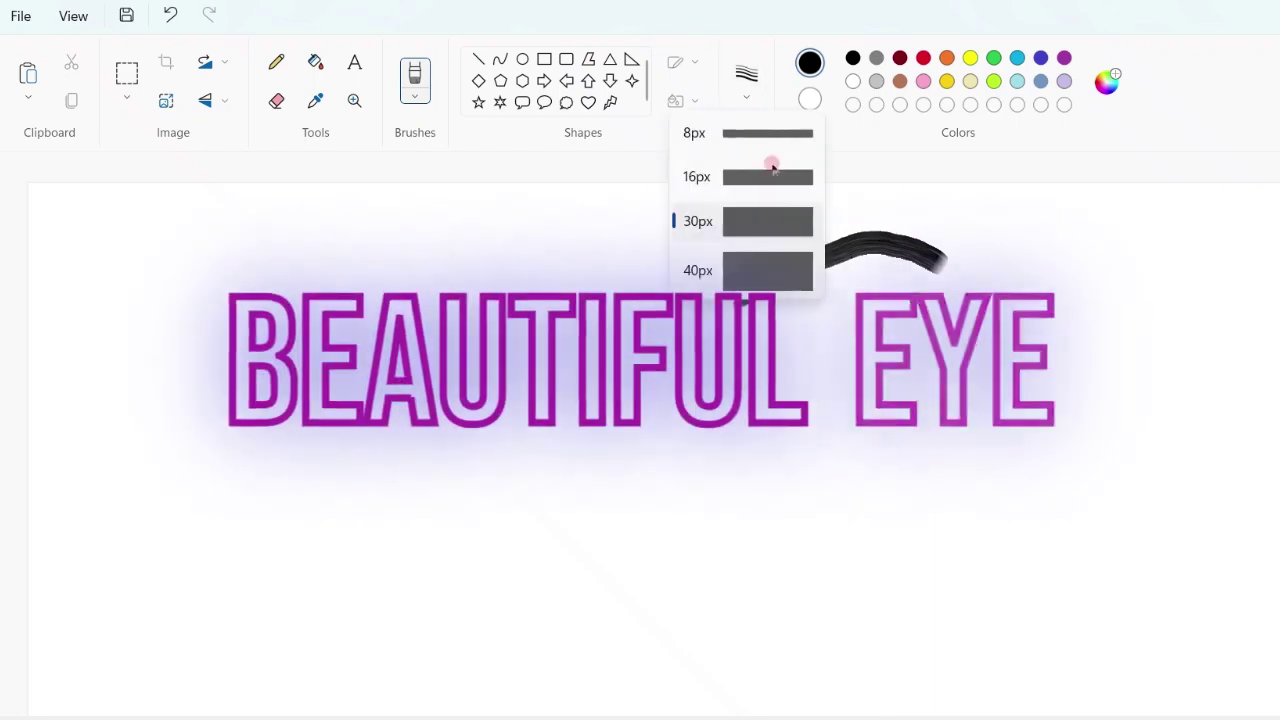
- Extend the eyebrow's tail and darken the whole brow with 16px black oil-brush strokes
click(763, 138)
click(746, 85)
click(776, 178)
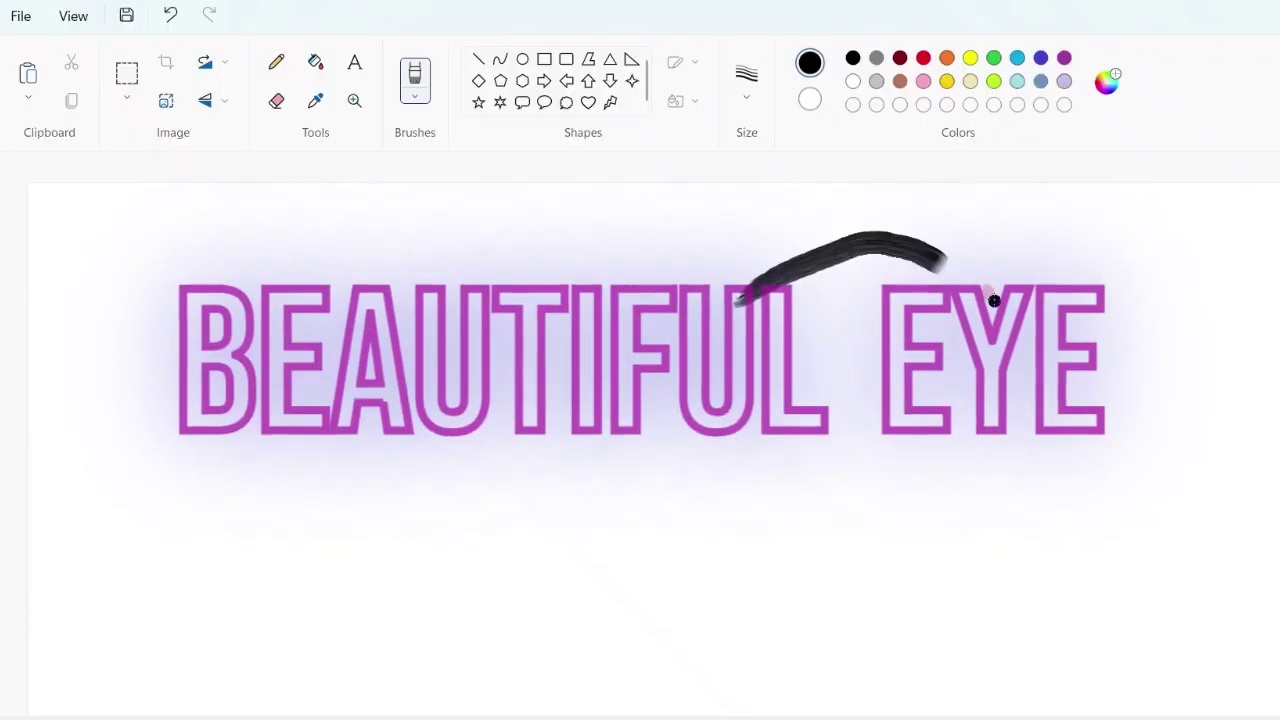
mouse_move(925, 249)
mouse_down()
mouse_move(1023, 303)
mouse_move(855, 237)
mouse_up()
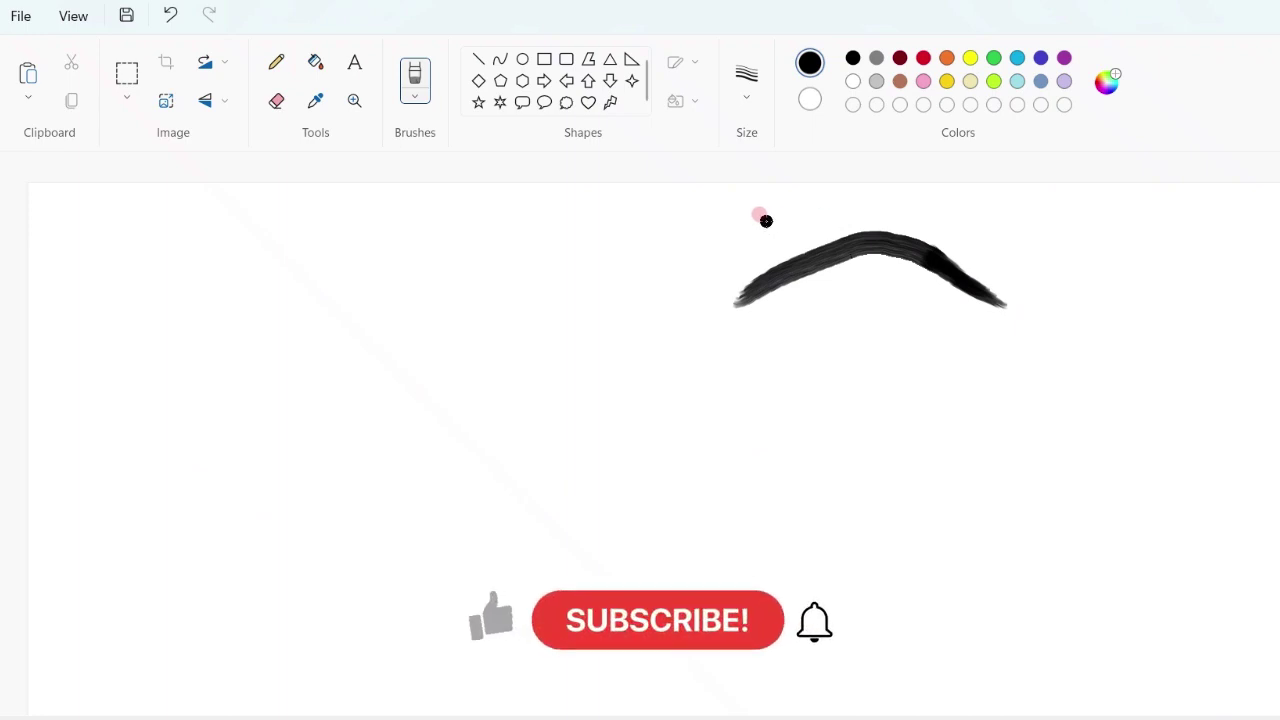
mouse_move(855, 243)
mouse_down()
mouse_move(929, 256)
mouse_move(876, 240)
mouse_move(803, 260)
mouse_up()
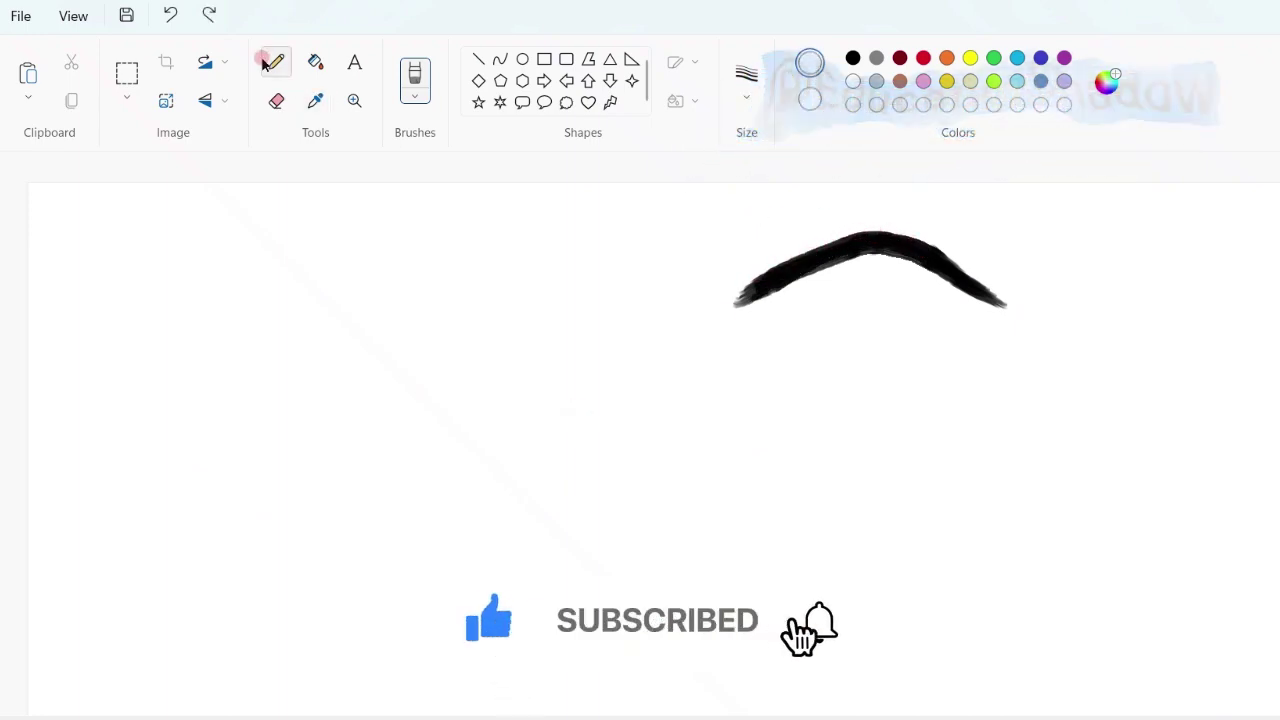
- Draw fine crossing white pencil hairs across the whole black eyebrow
click(263, 63)
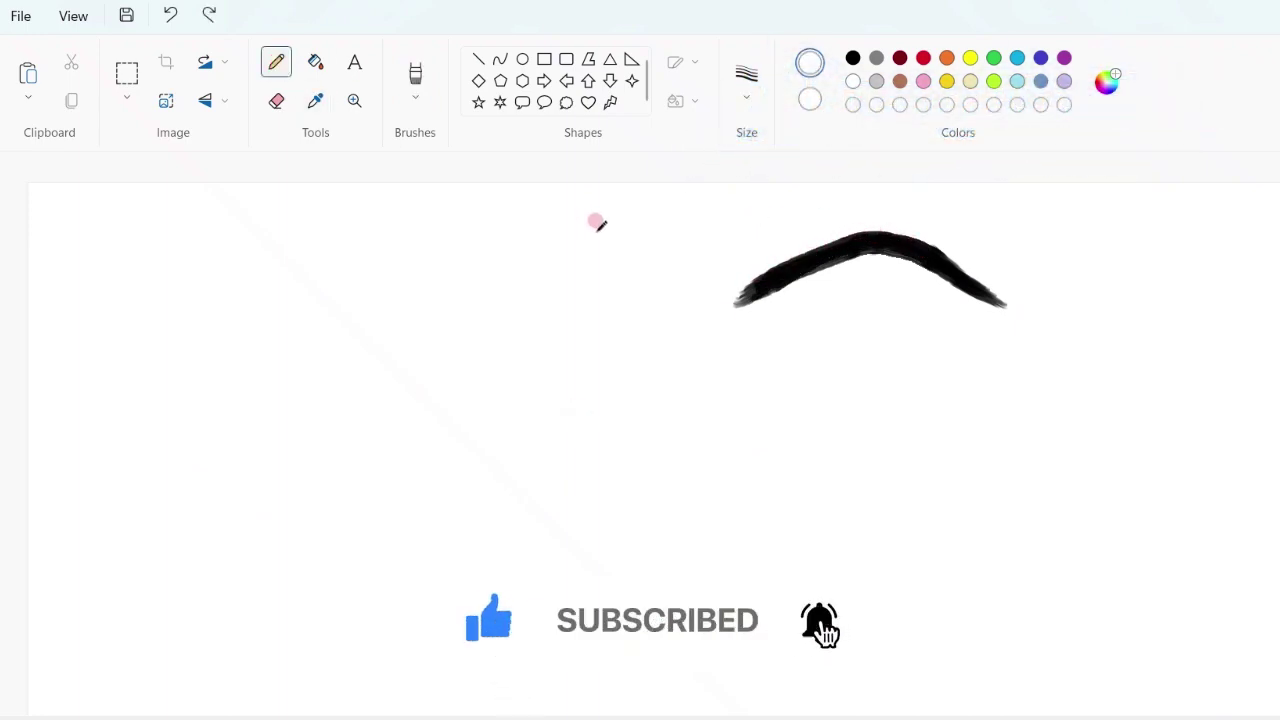
mouse_move(748, 288)
mouse_down()
mouse_move(838, 238)
mouse_move(783, 254)
mouse_move(820, 262)
mouse_move(800, 243)
mouse_move(903, 226)
mouse_move(975, 285)
mouse_up()
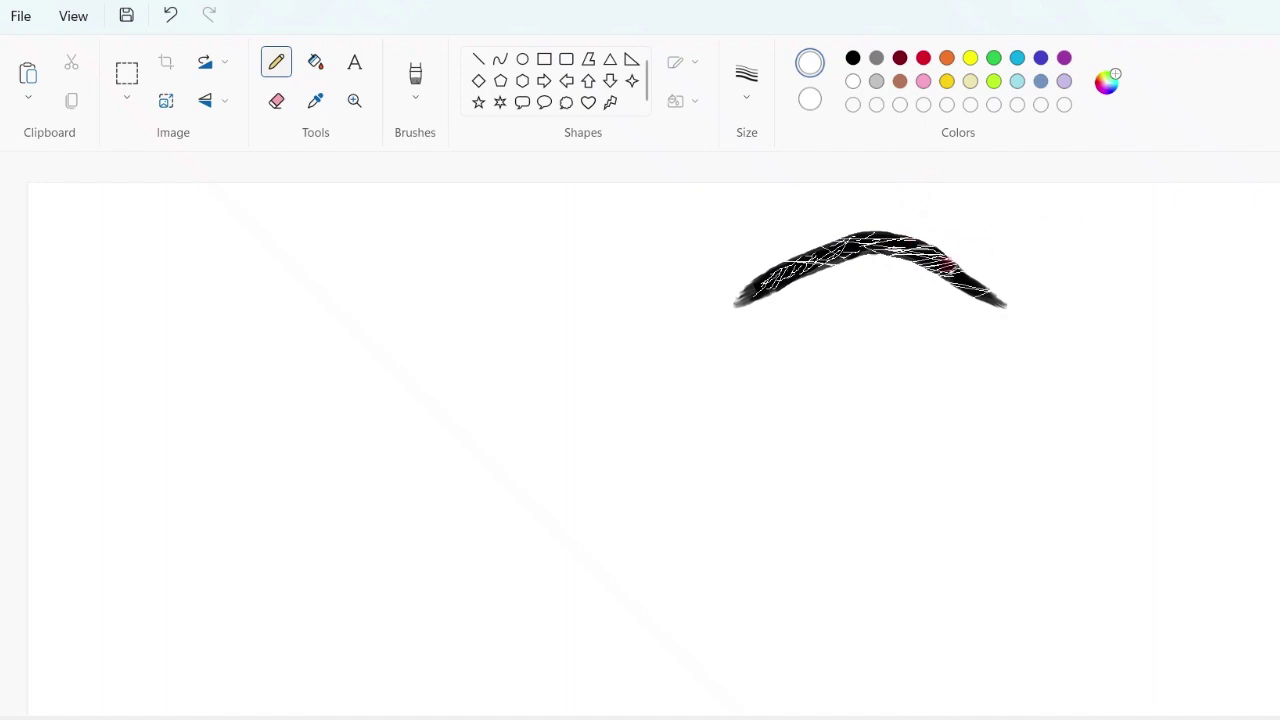
- Select the eyebrow, shrink it slightly and move it a little down and to the right
click(126, 88)
mouse_move(706, 218)
mouse_down()
mouse_move(1059, 331)
mouse_move(979, 287)
mouse_up()
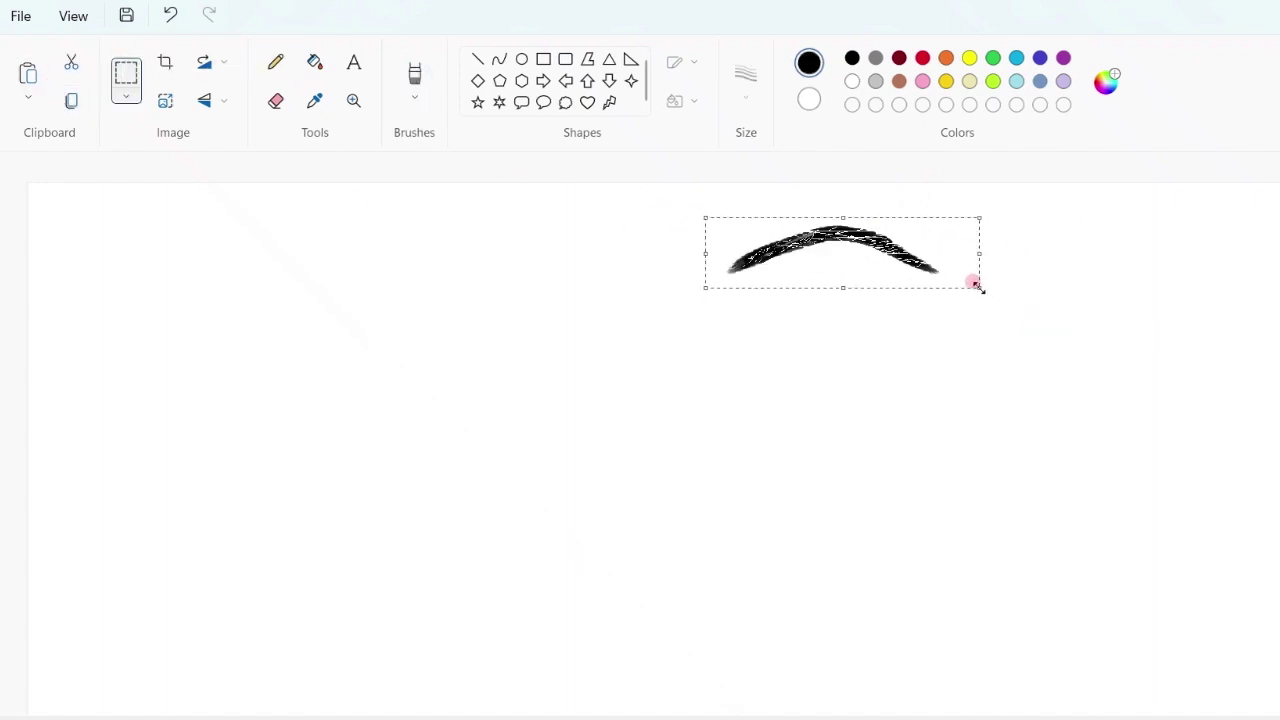
mouse_move(845, 266)
mouse_down()
mouse_move(845, 301)
mouse_move(868, 301)
mouse_up()
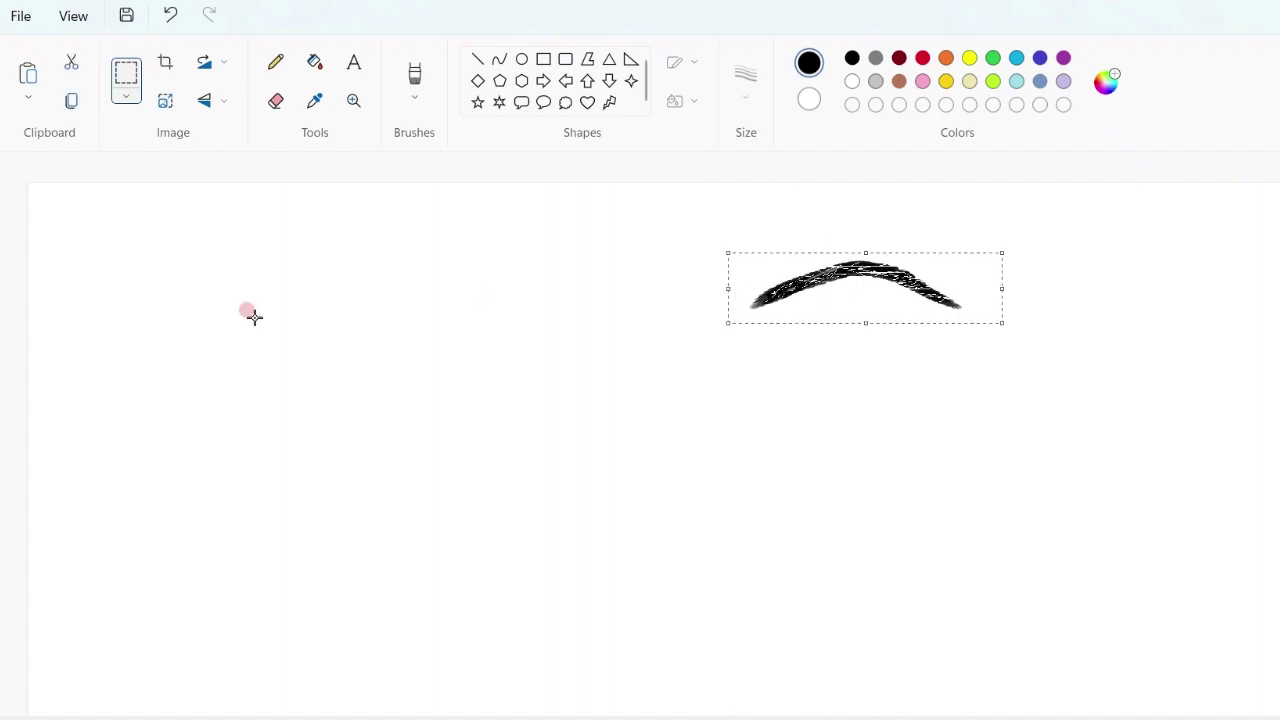
- Draw the arched upper eyelid in thin black curve segments just below the eyebrow
click(499, 58)
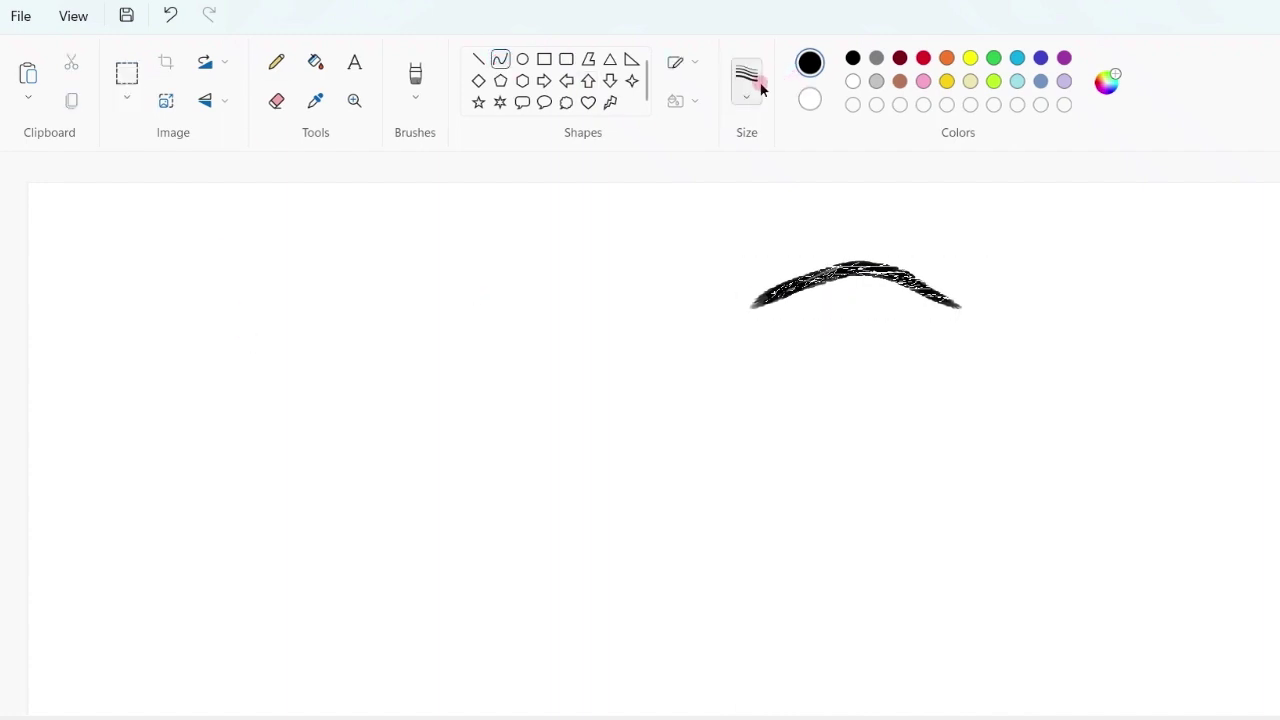
click(758, 90)
click(759, 178)
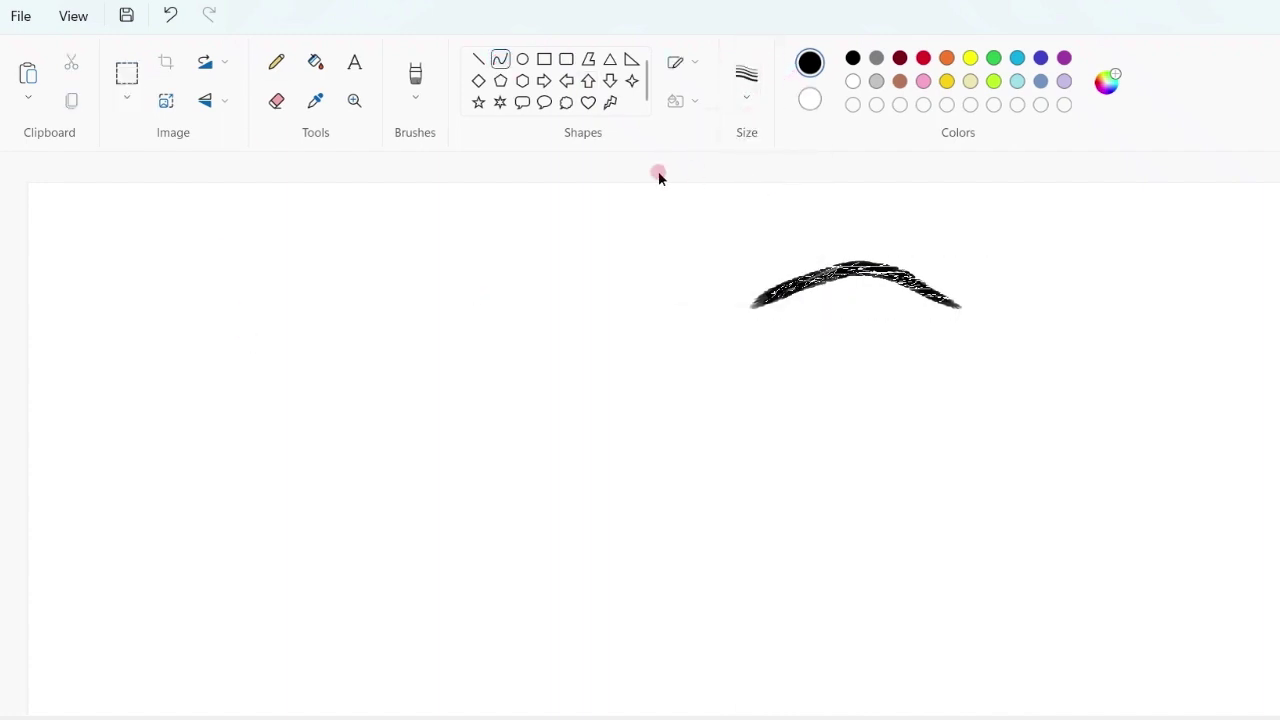
mouse_move(765, 355)
mouse_down()
mouse_move(836, 307)
mouse_move(953, 348)
mouse_up()
click(813, 317)
click(817, 311)
click(868, 313)
click(841, 308)
click(909, 330)
click(909, 329)
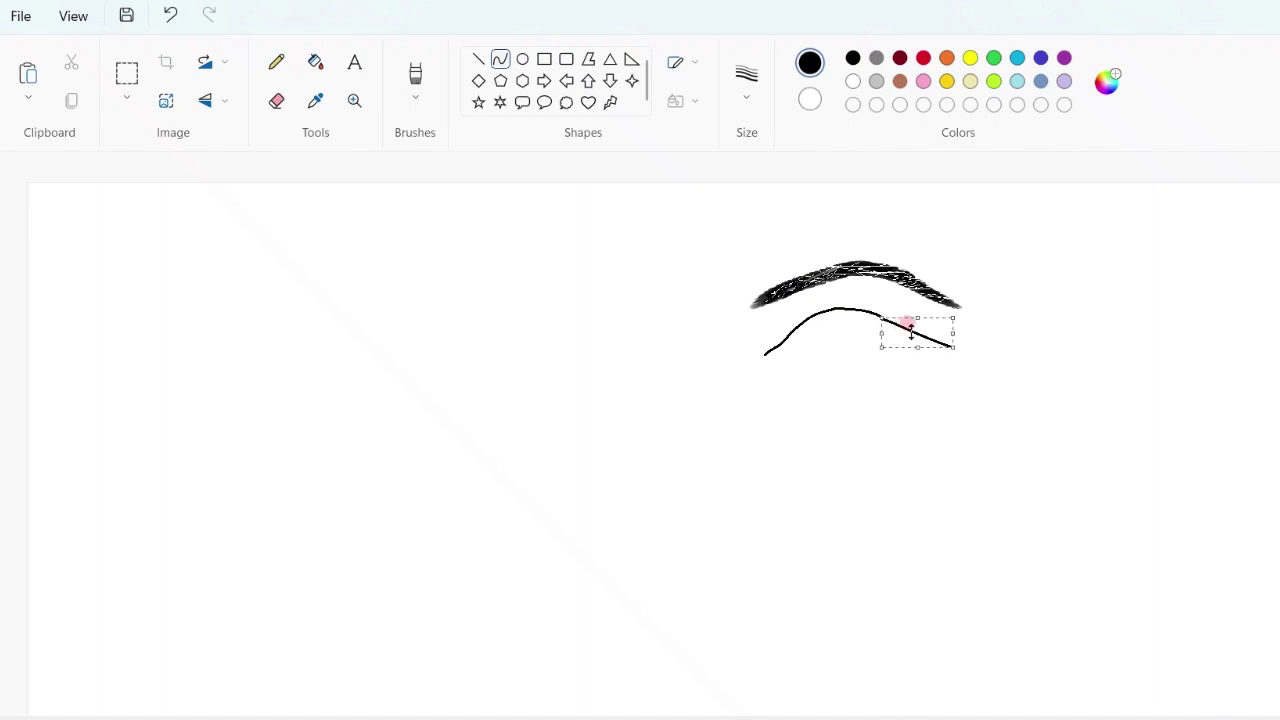
- Draw the lower eyelid with curves from the inner to the outer corner and erase the stray line end below it
click(766, 356)
mouse_move(765, 355)
mouse_down()
mouse_move(848, 376)
mouse_move(833, 372)
mouse_up()
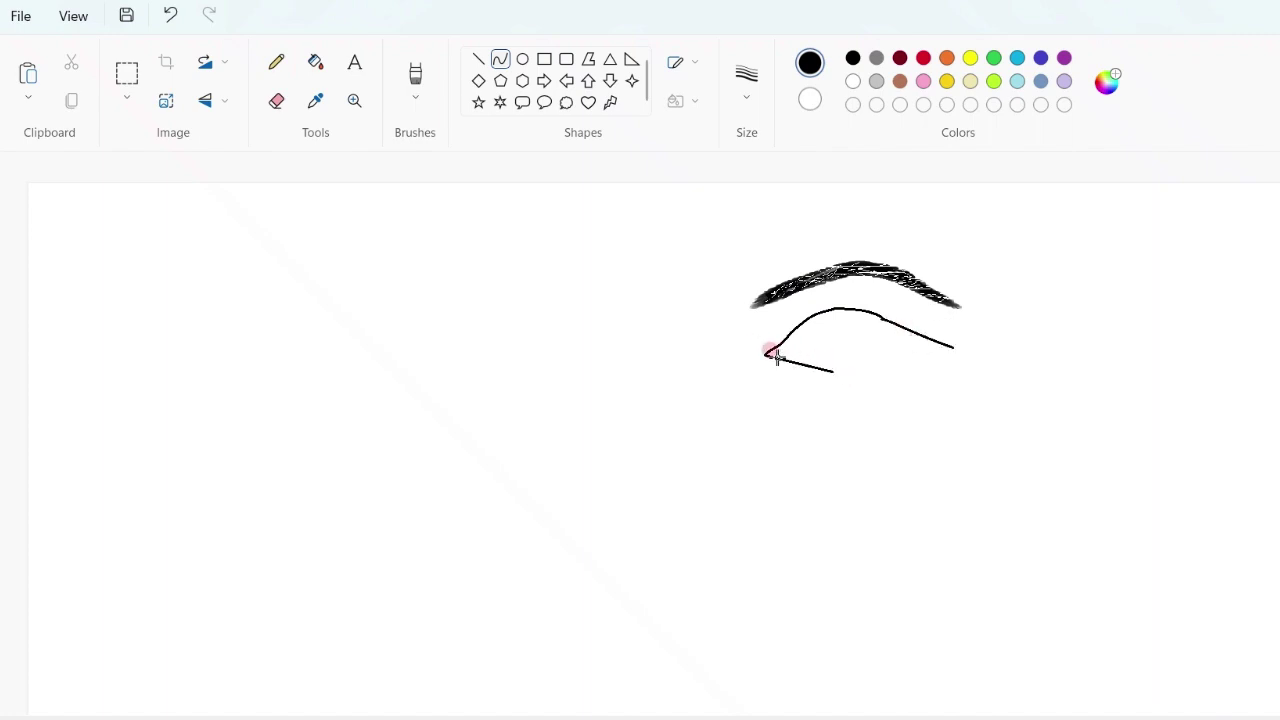
click(756, 365)
drag(752, 361, 871, 354)
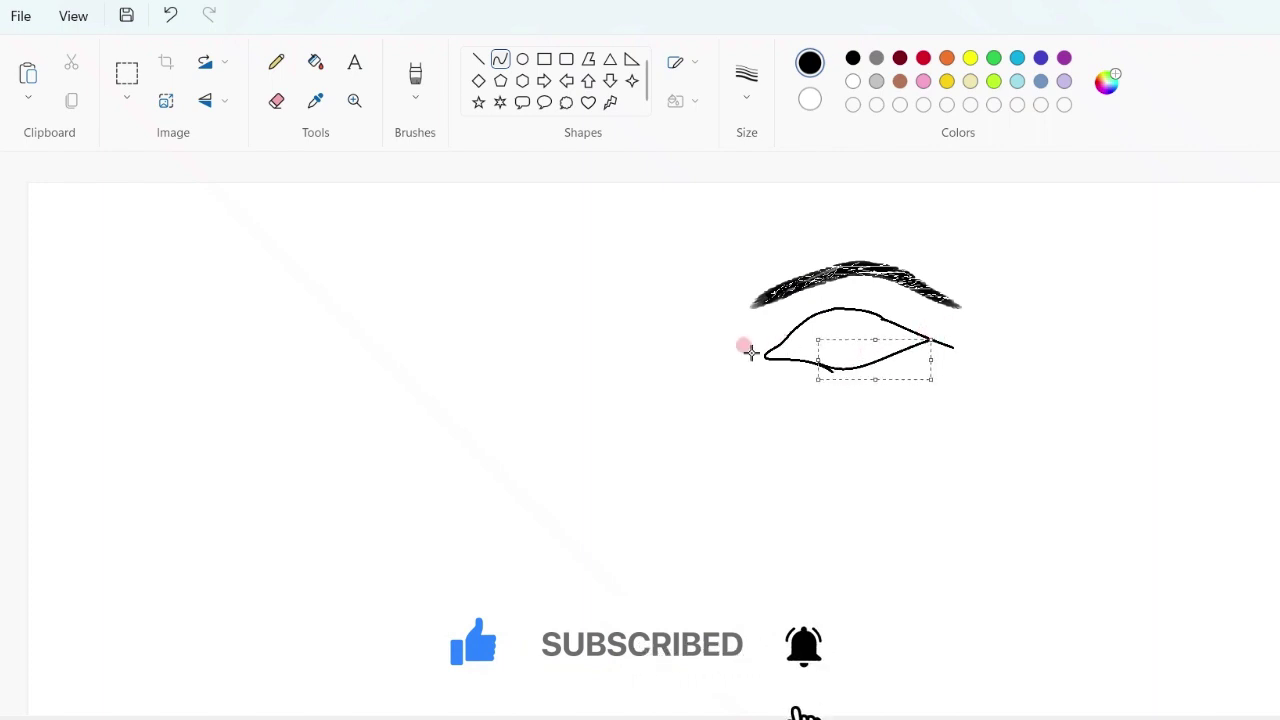
click(276, 100)
- Thicken the upper eyelid line with black brush strokes along its inner side
click(426, 68)
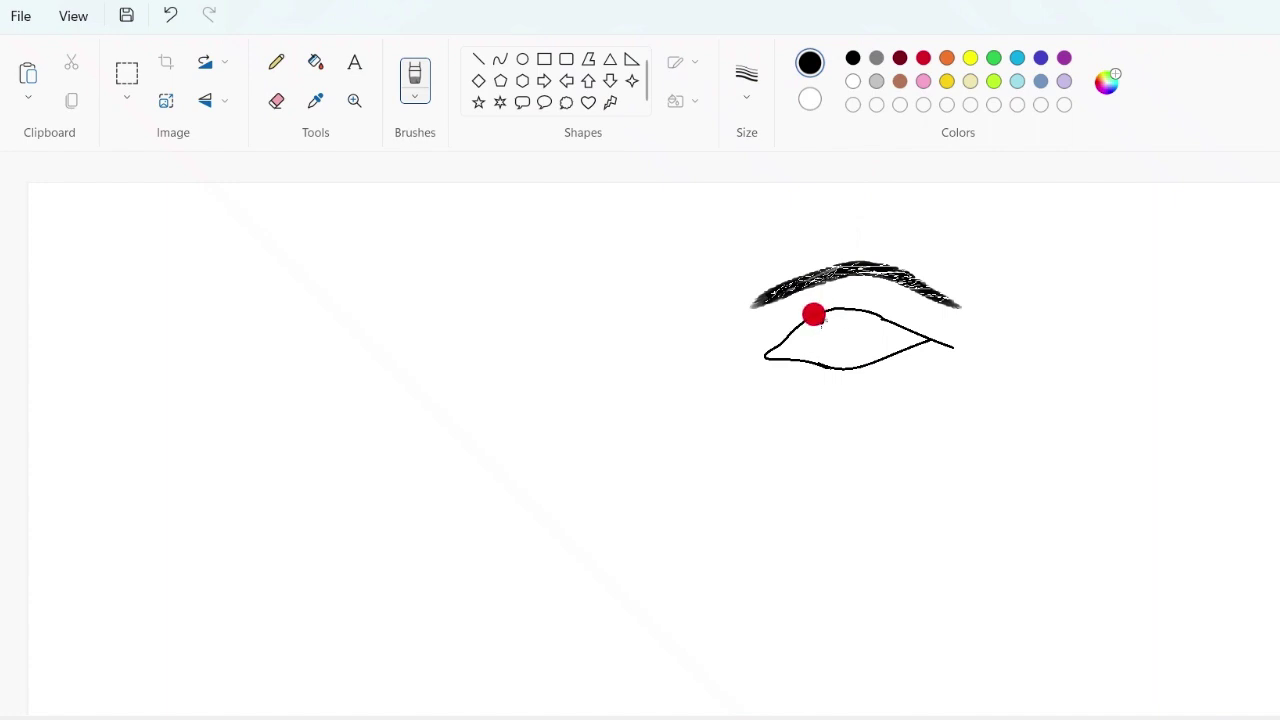
mouse_move(813, 316)
mouse_down()
mouse_move(830, 316)
mouse_move(800, 314)
mouse_move(791, 331)
mouse_move(814, 309)
mouse_move(760, 303)
mouse_up()
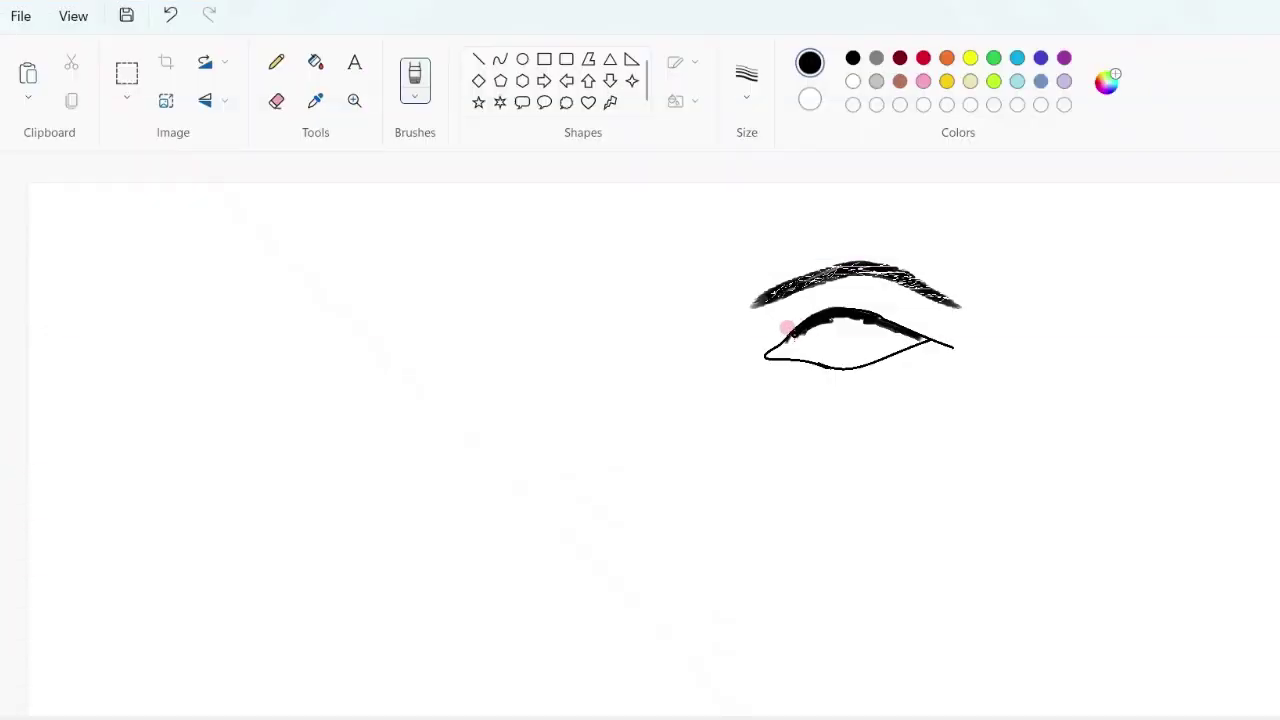
- Draw a circular iris between the eyelids and paint a thick black ring inside its edge
click(521, 62)
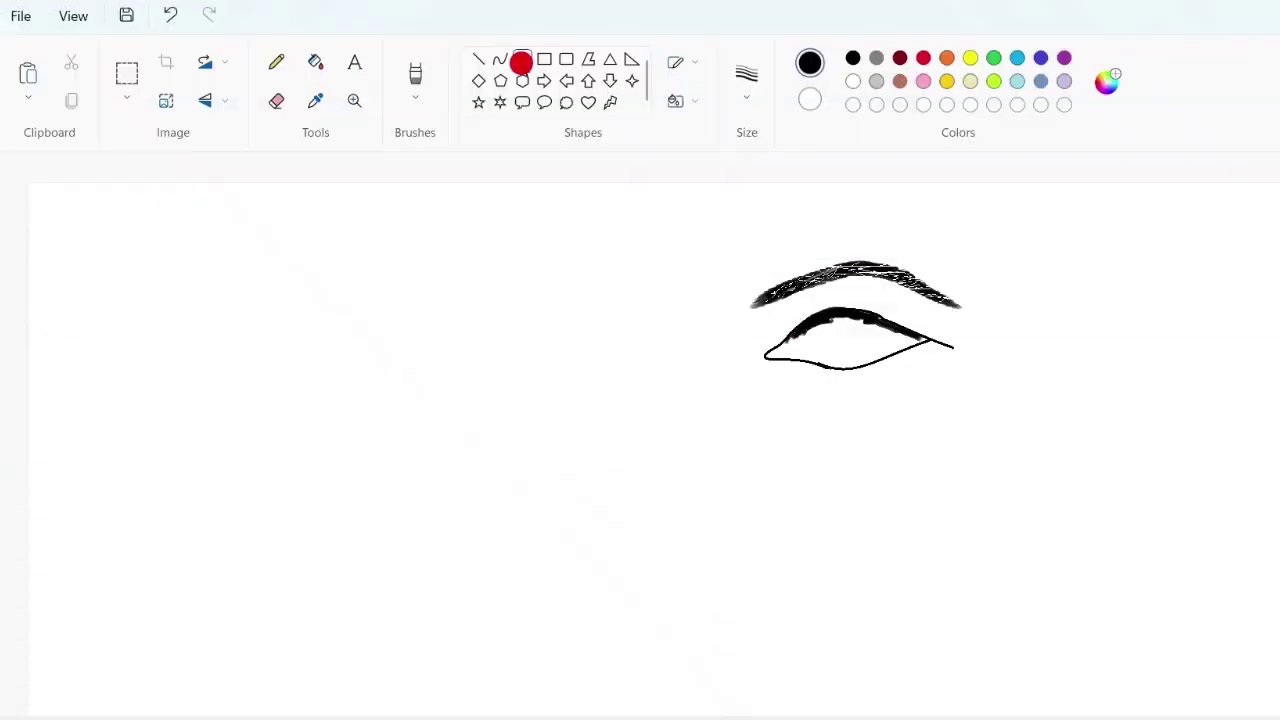
drag(818, 316, 877, 374)
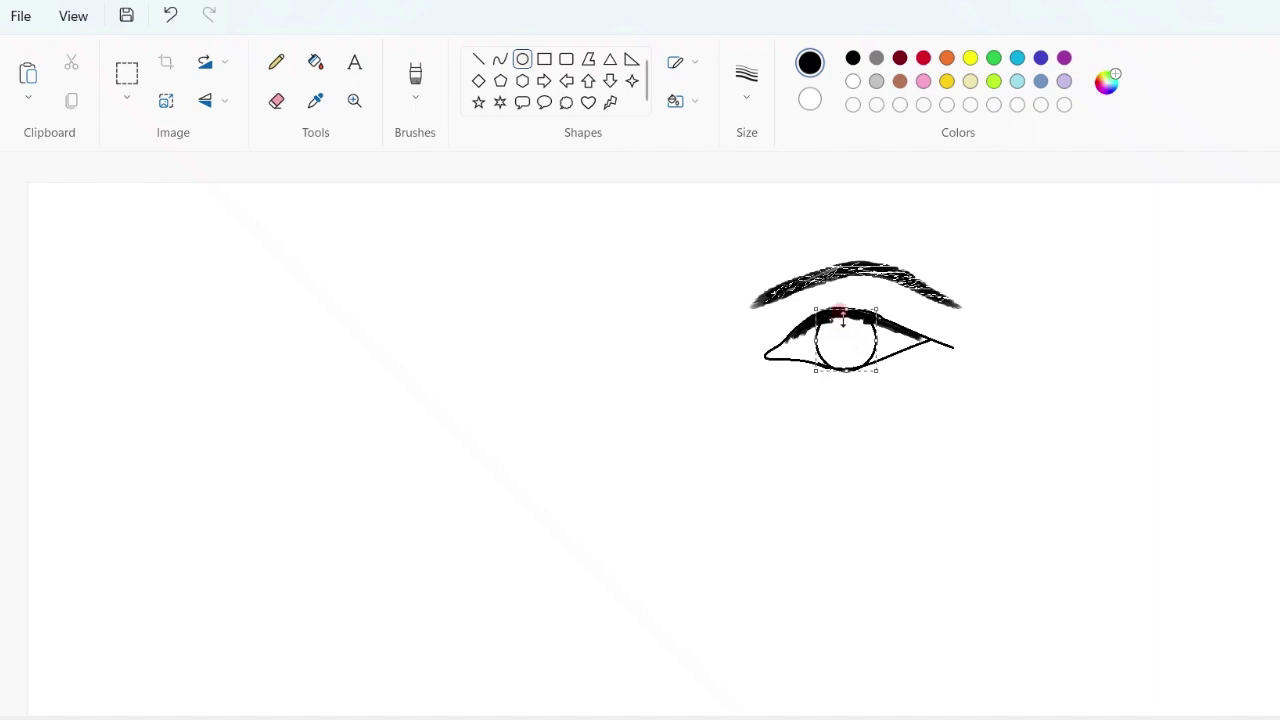
click(415, 75)
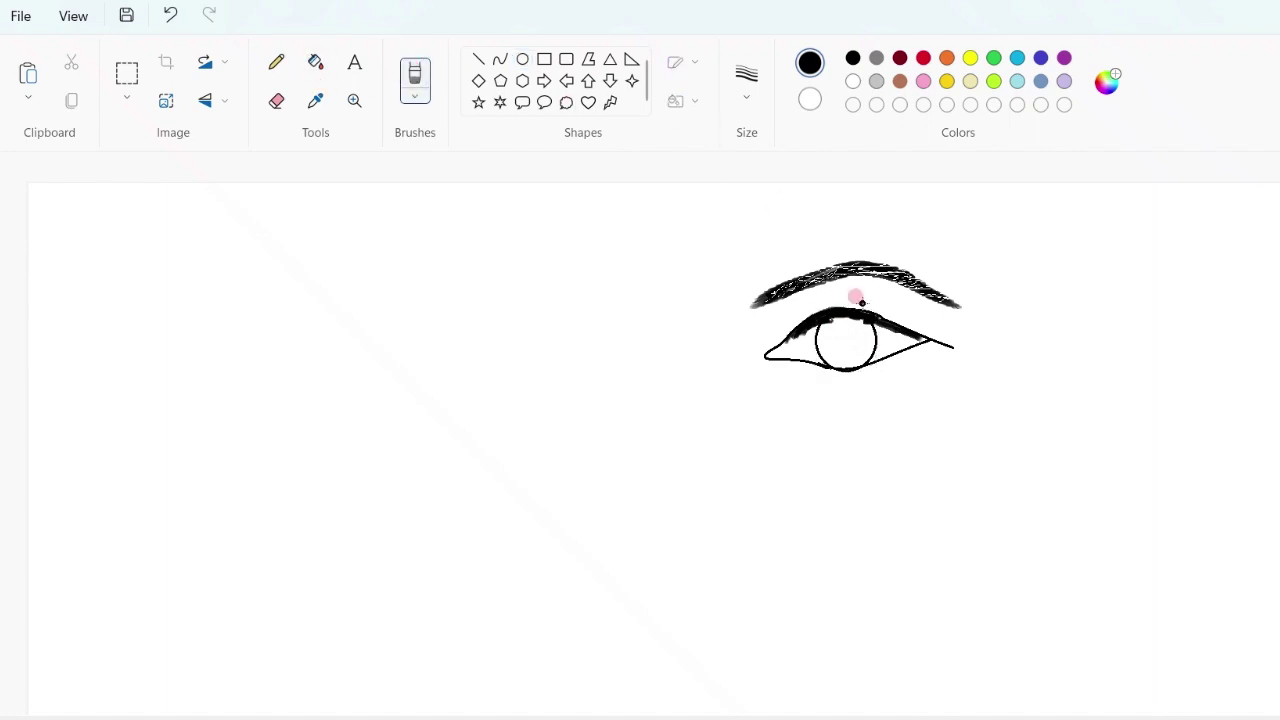
drag(836, 312, 824, 356)
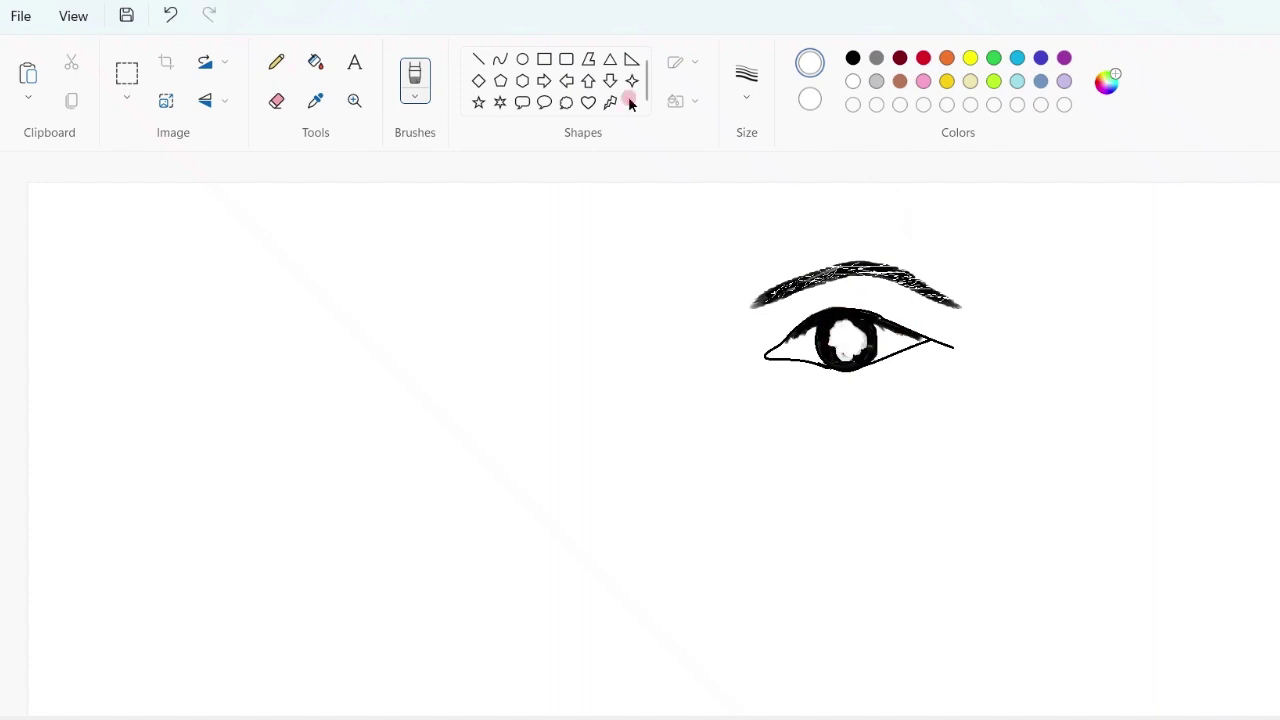
- Paint radial oil-brush streaks inside the iris in black, light gray and gray
click(415, 85)
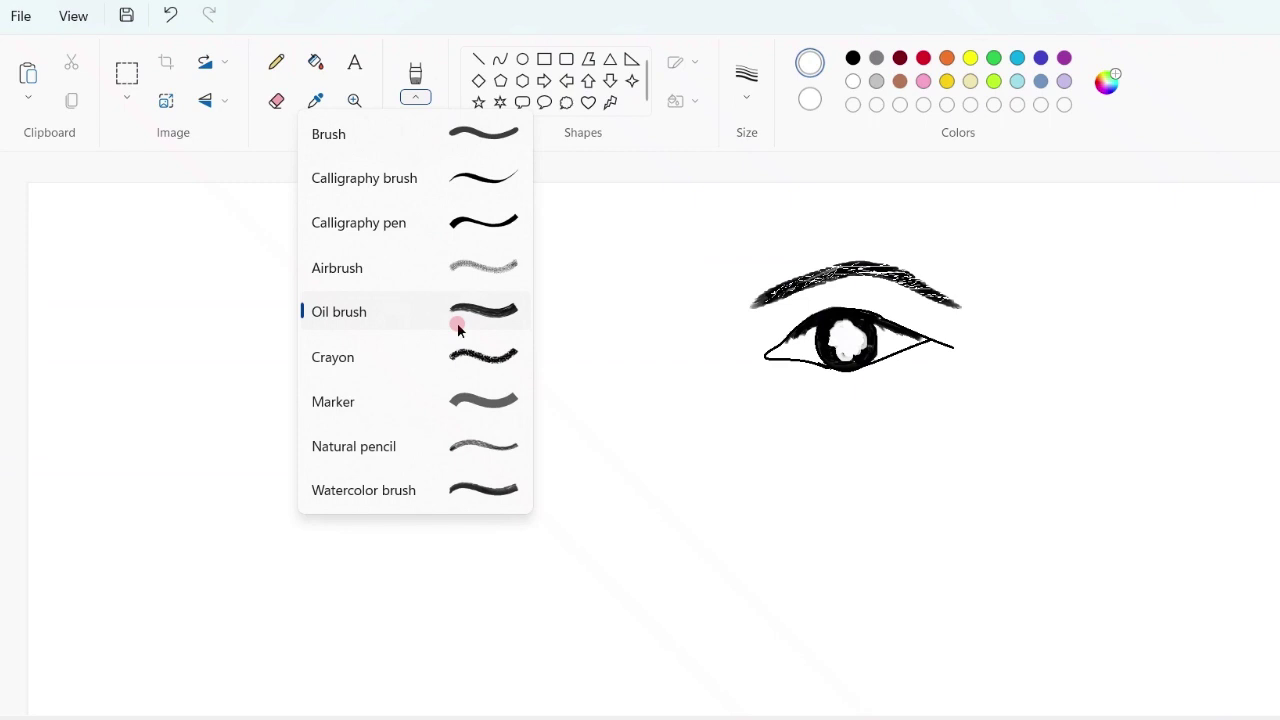
click(457, 322)
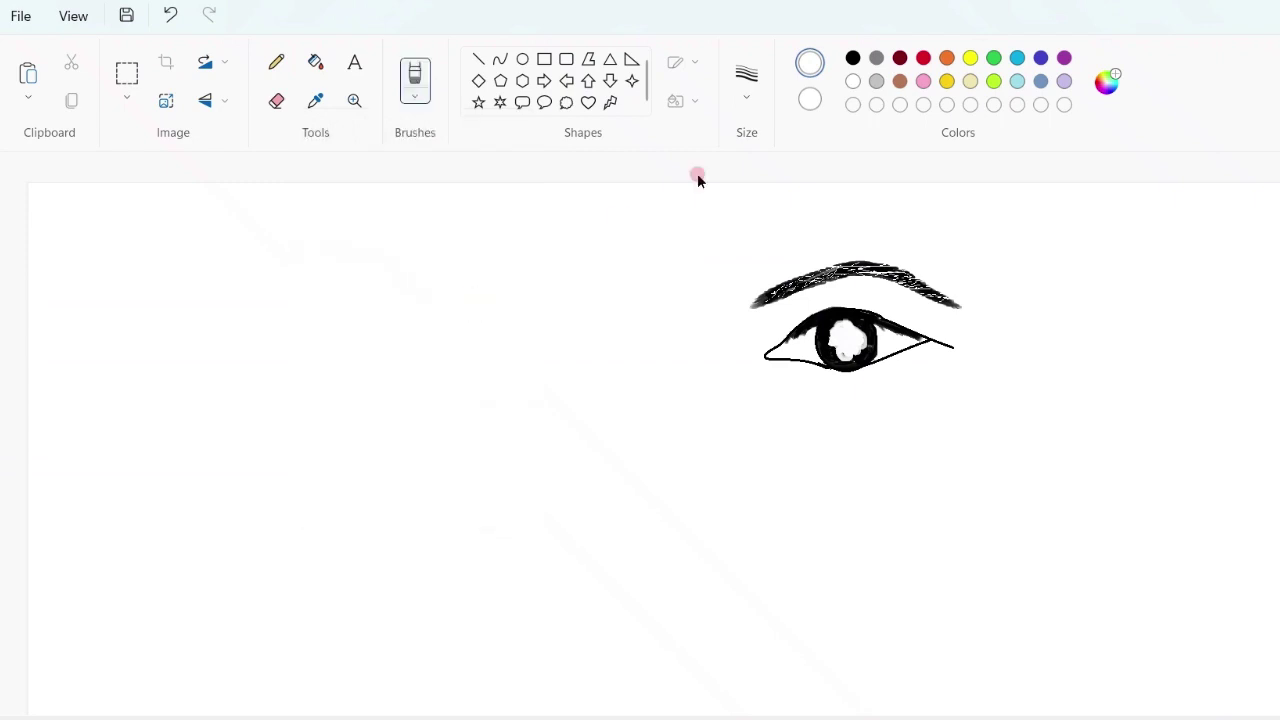
click(851, 59)
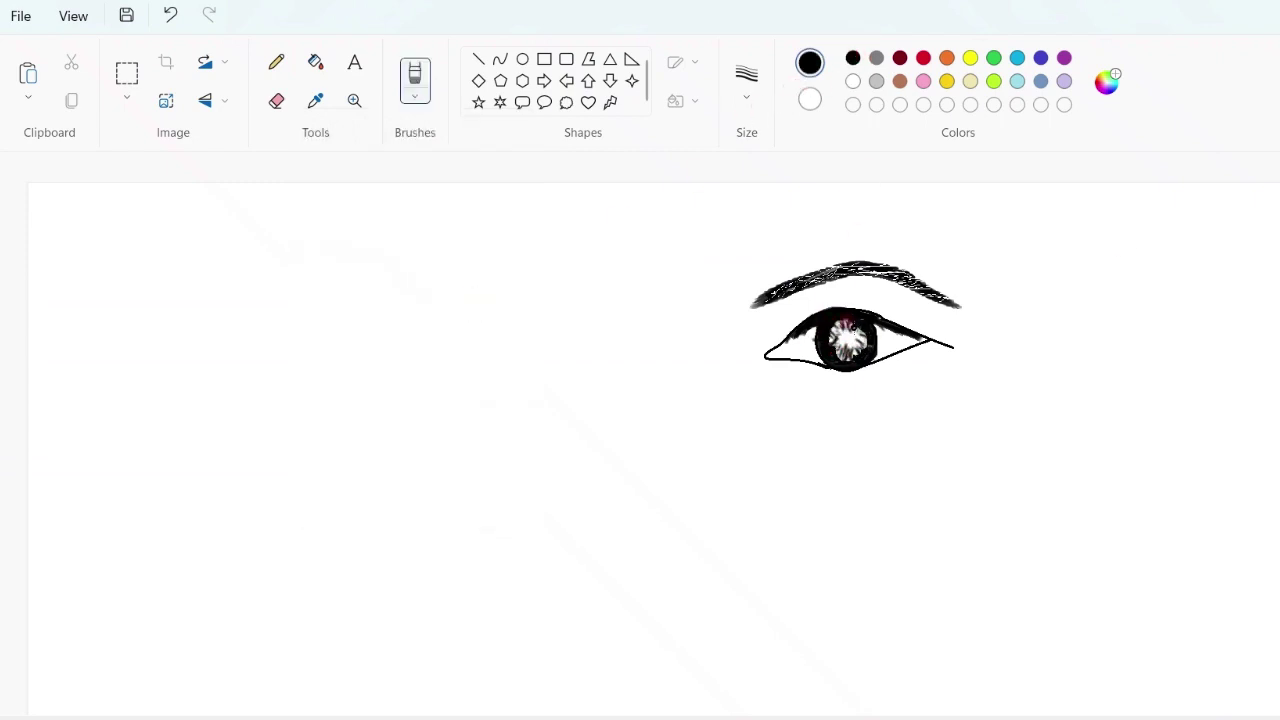
click(876, 81)
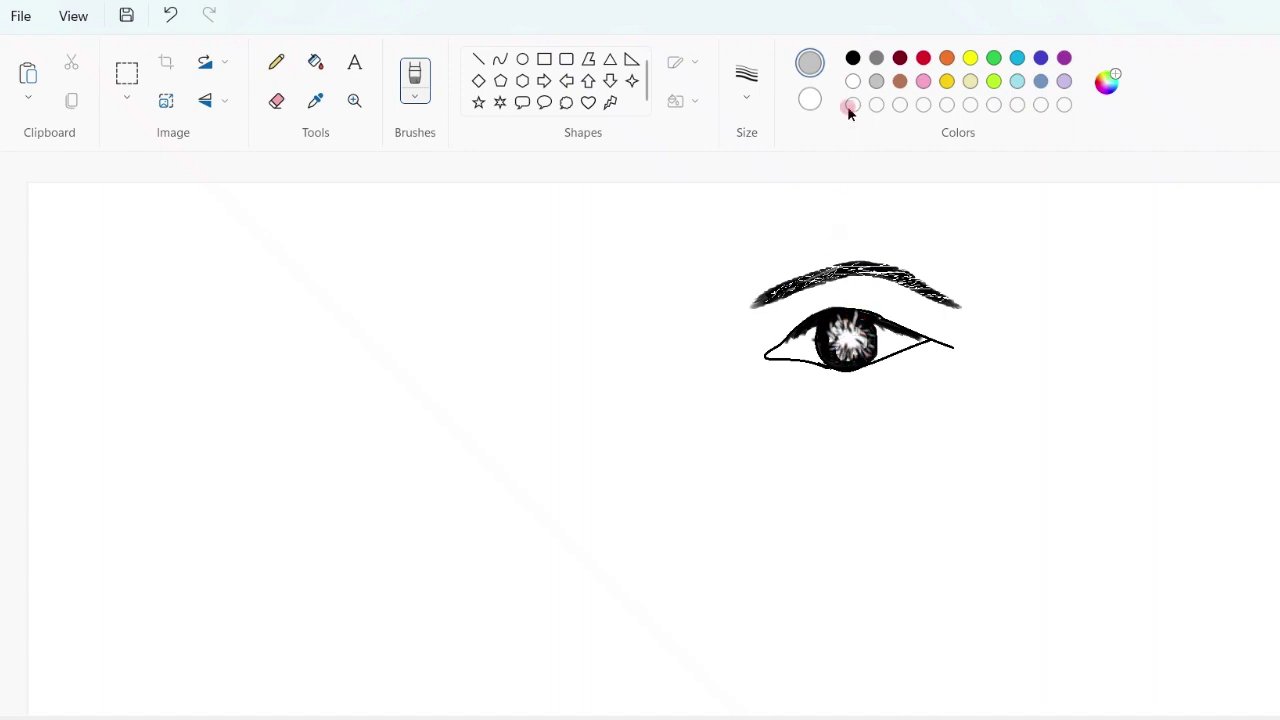
click(876, 57)
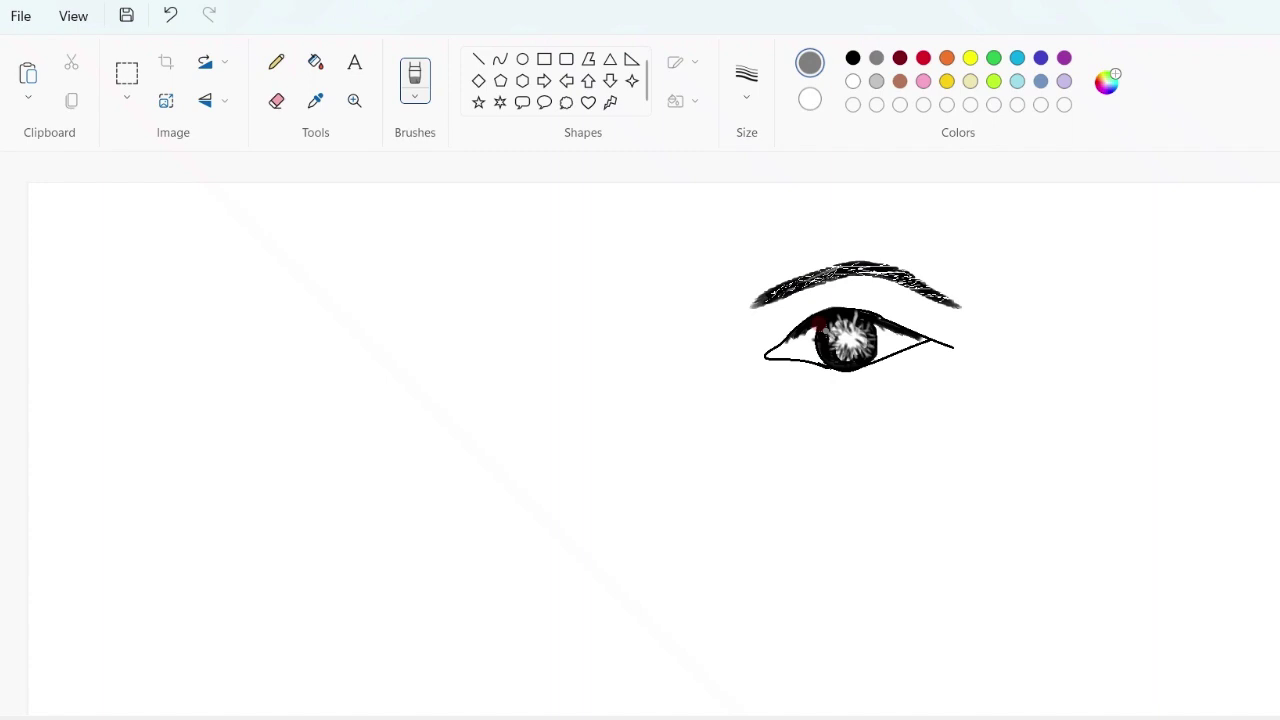
- Draw a black pupil at the iris's center with the Marker and add black oil-brush streaks around it
click(414, 77)
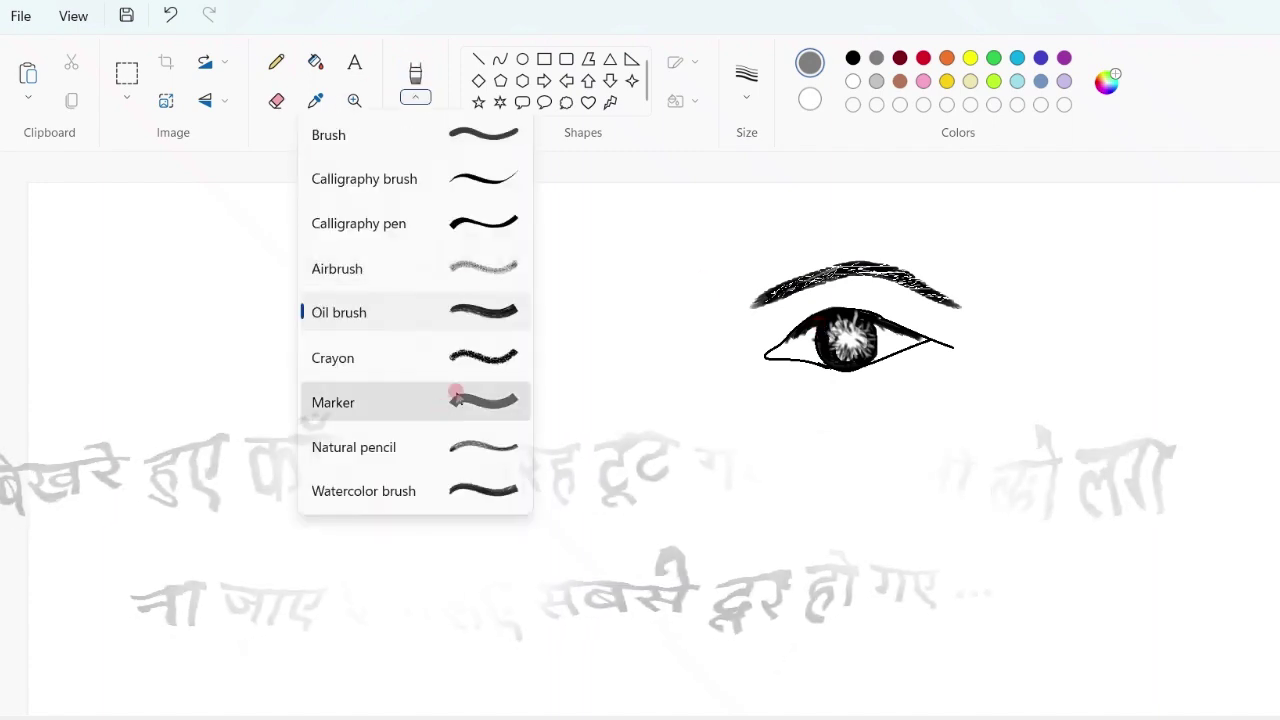
click(451, 394)
click(853, 57)
drag(848, 333, 845, 337)
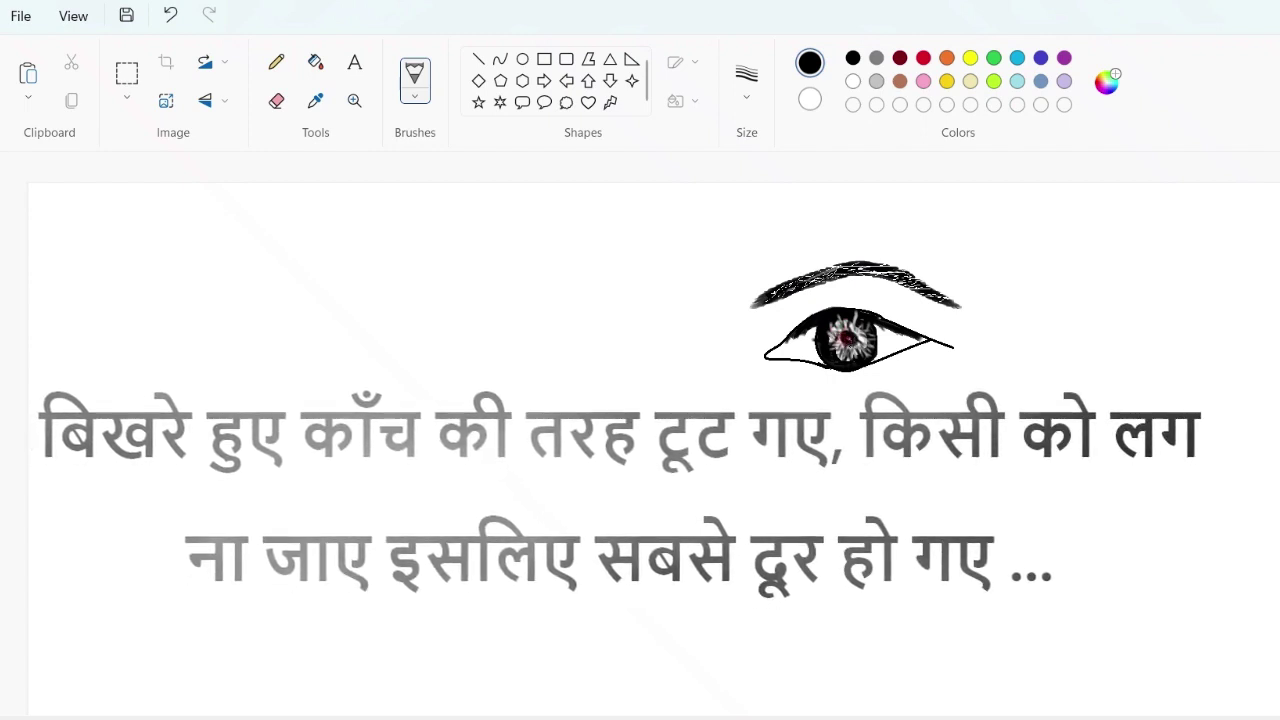
click(418, 93)
click(448, 315)
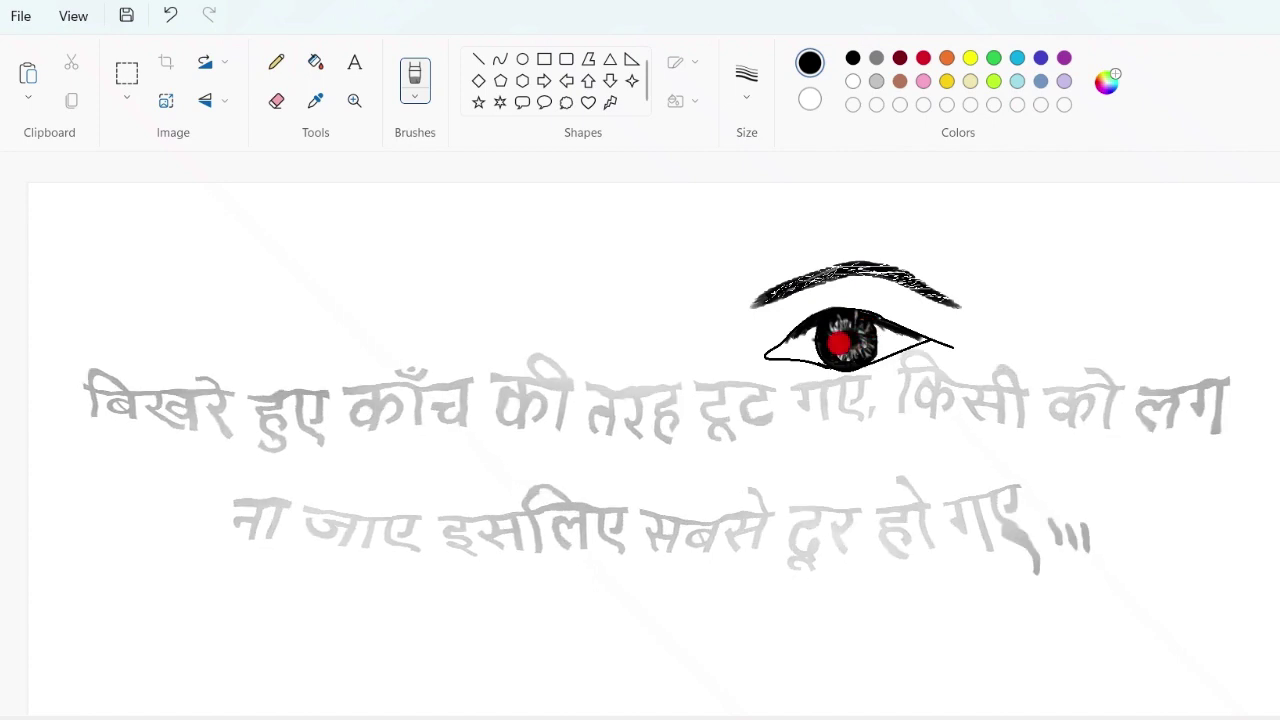
- Add small white ellipse highlights over the pupil
click(853, 81)
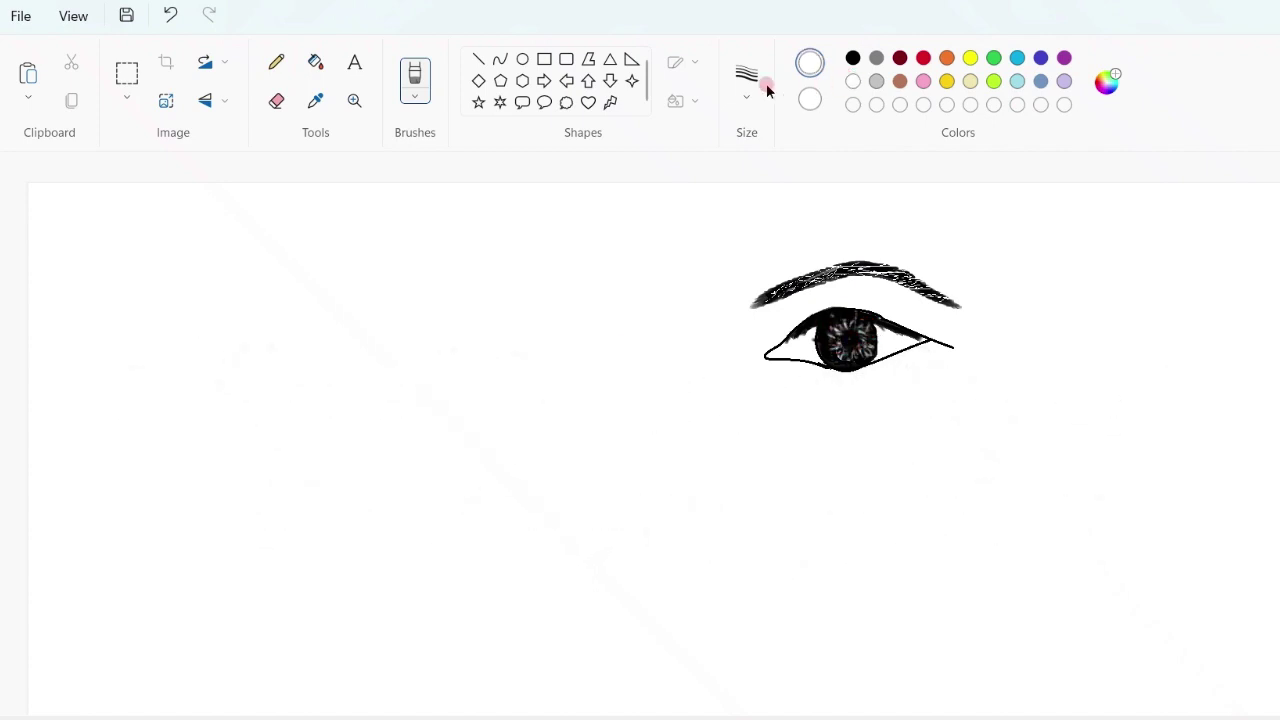
click(522, 59)
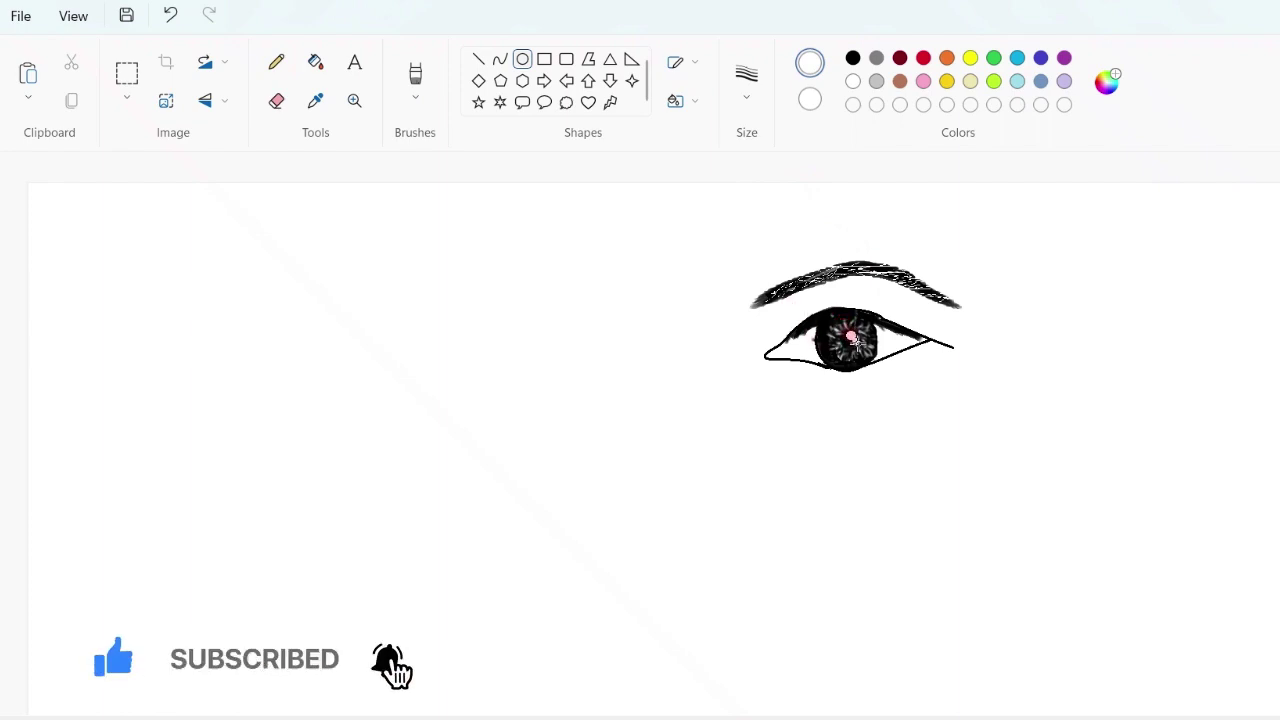
- Shade the inner corner of the eye white with the Marker in light gray and a lighter custom gray
click(415, 73)
click(415, 96)
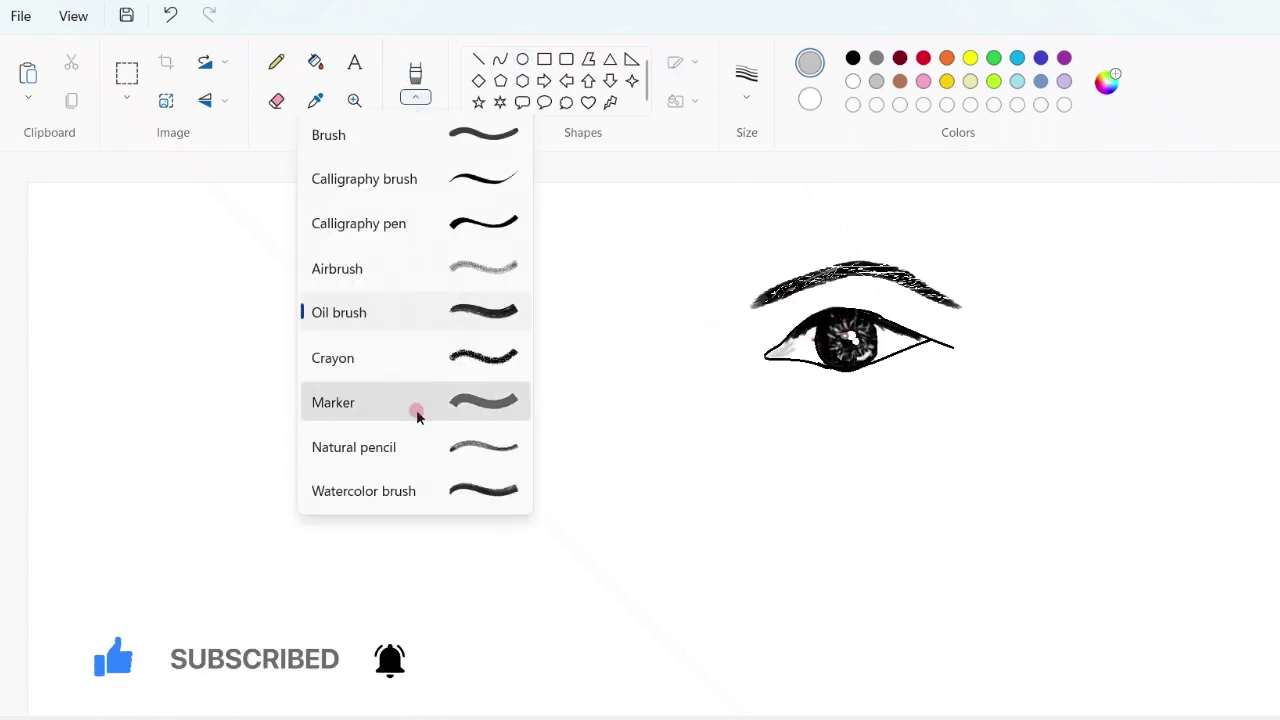
click(420, 413)
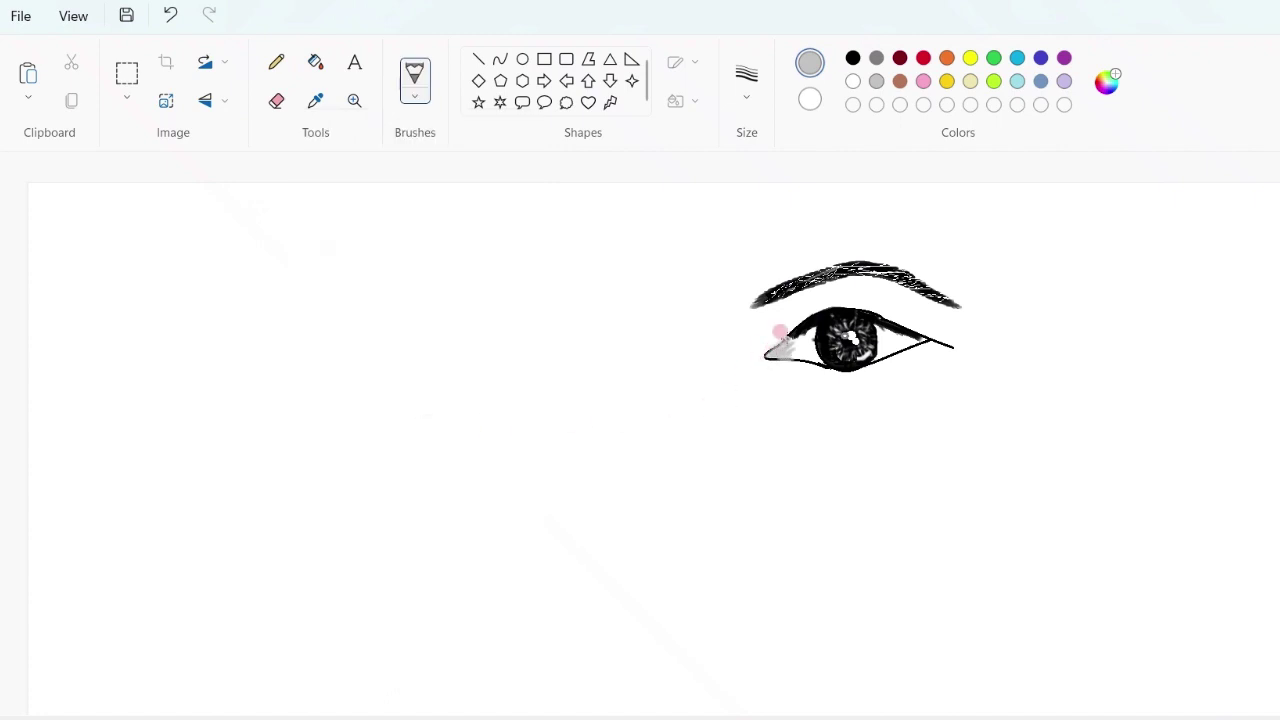
click(911, 96)
click(609, 611)
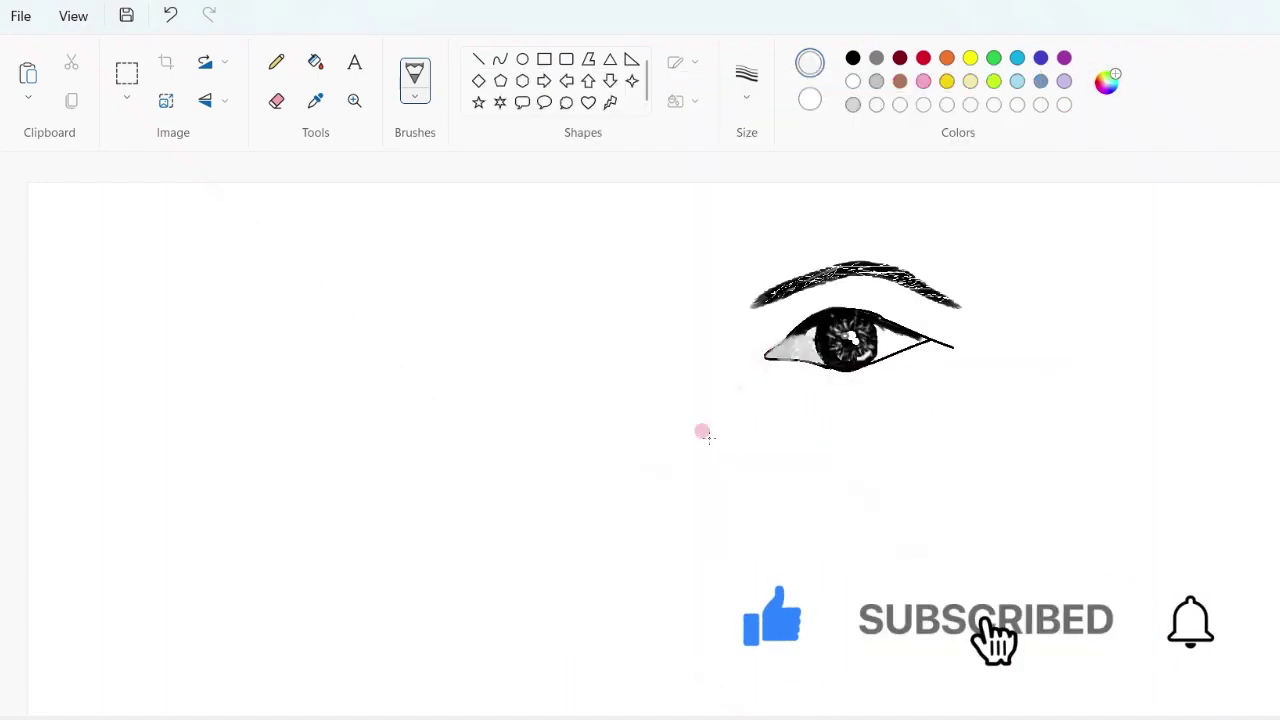
click(785, 346)
- Shade the outer corner of the eye white with custom gray tones mixed from the standard gray
click(915, 334)
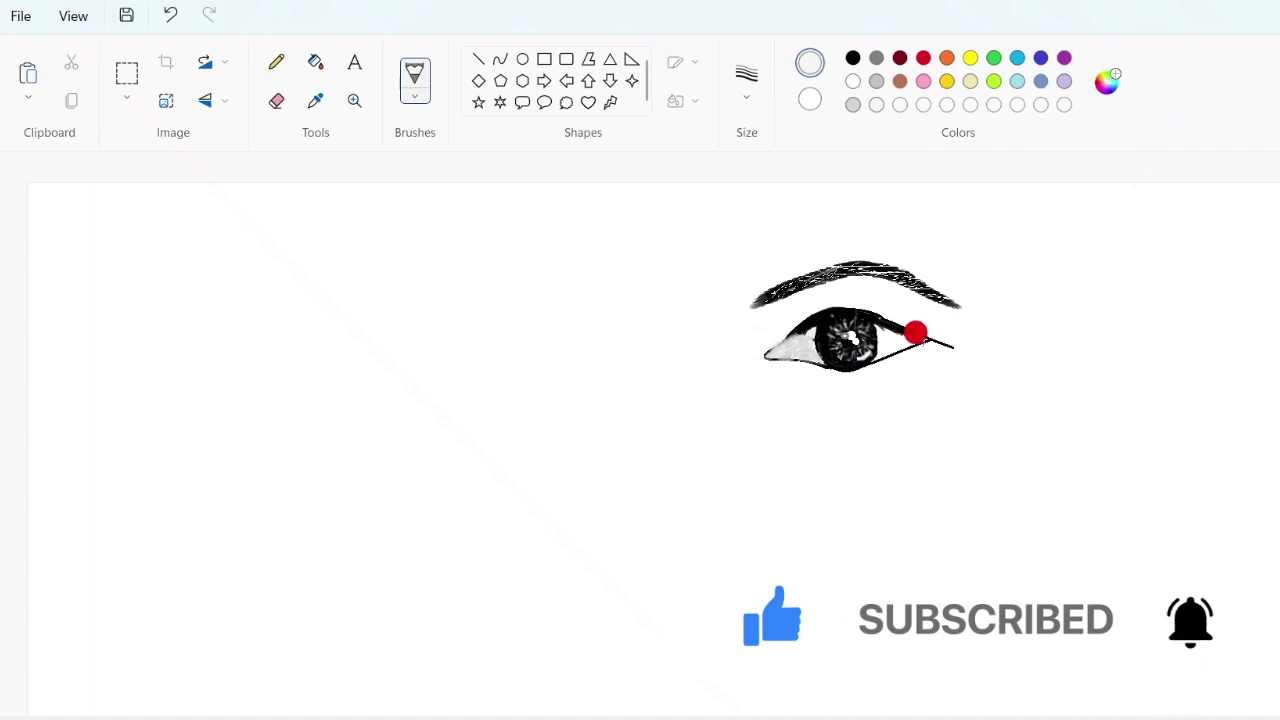
click(876, 57)
click(1107, 82)
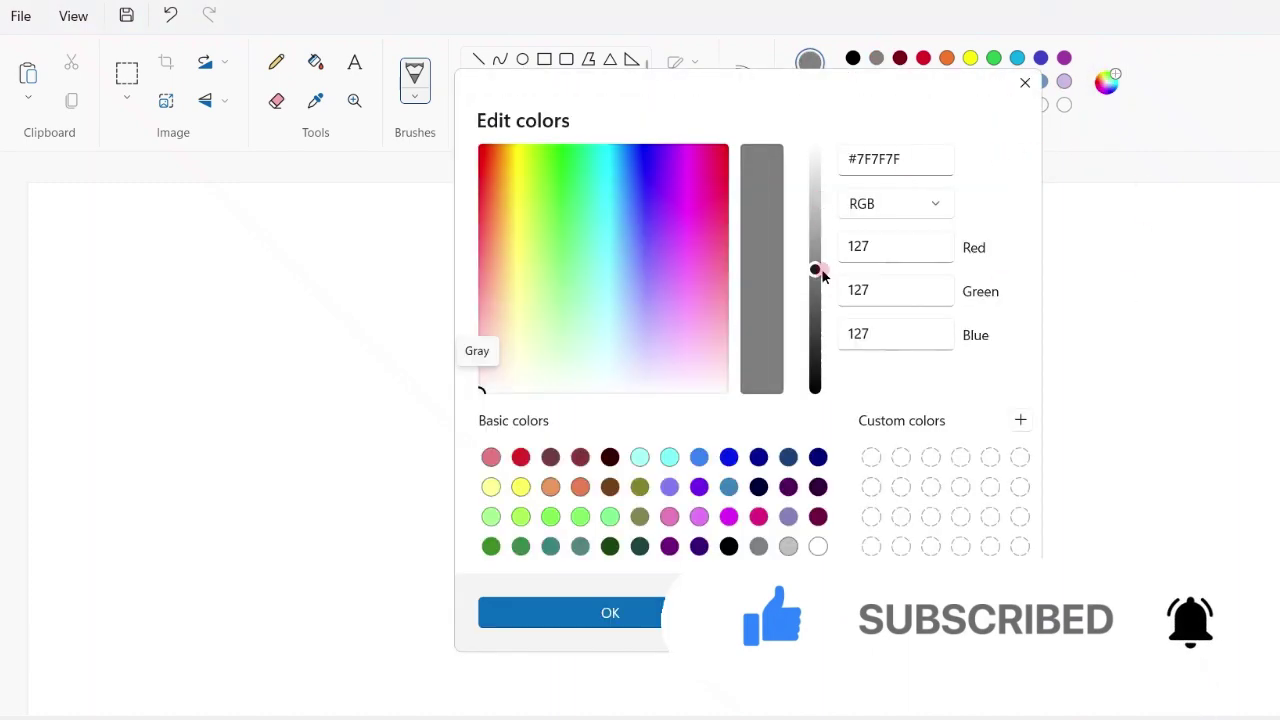
drag(817, 271, 814, 223)
click(610, 612)
click(1107, 82)
click(609, 612)
click(898, 340)
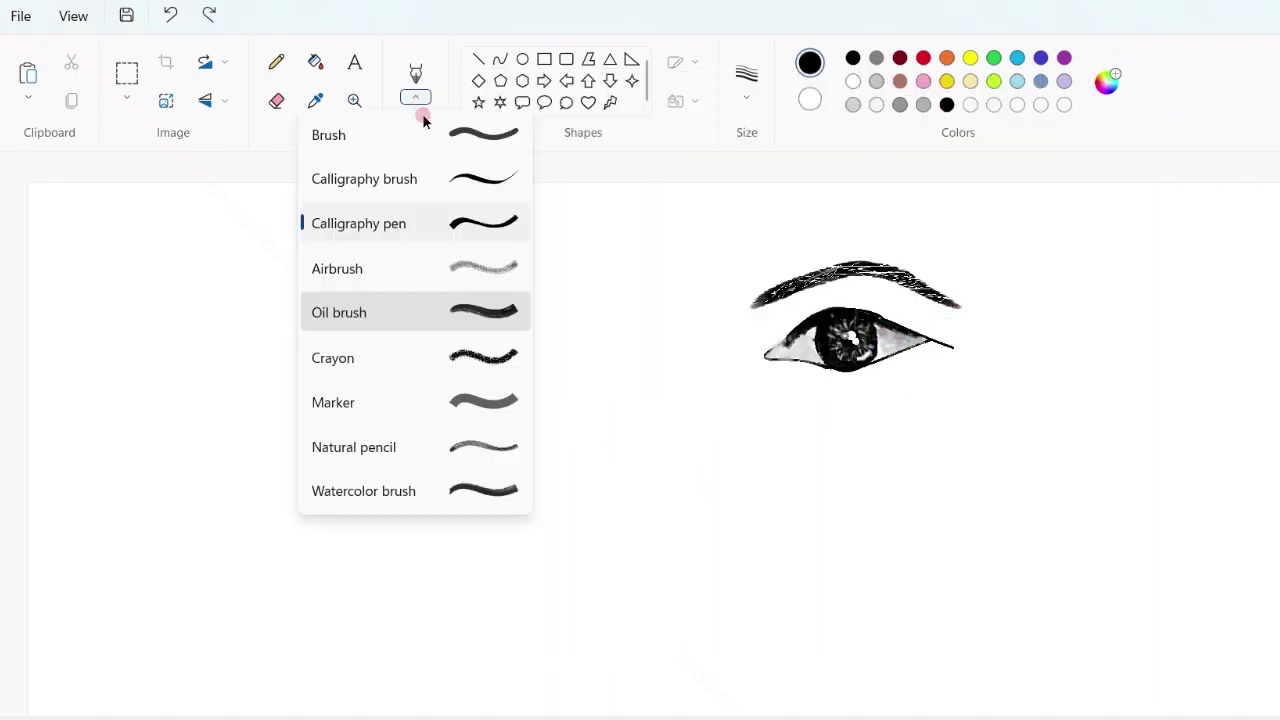
- Draw a black wing at the upper lid's outer corner and an arched Oil brush crease above the upper eyelid
click(415, 95)
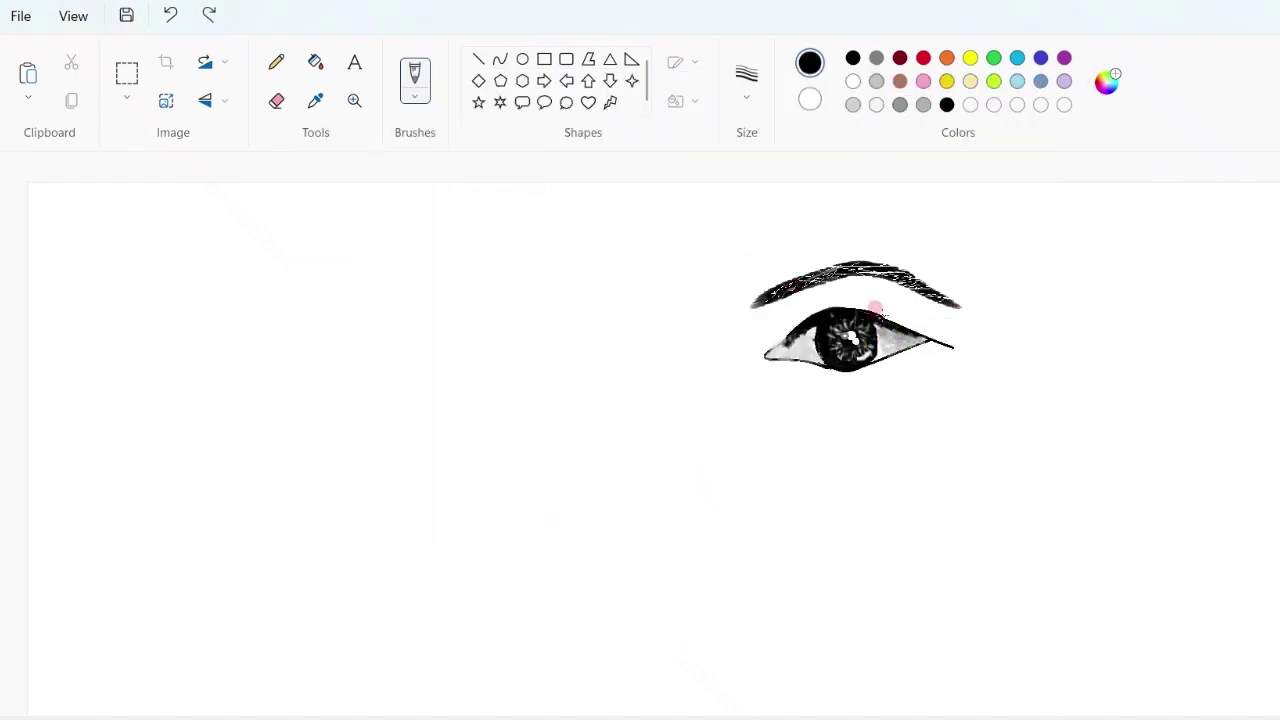
drag(882, 316, 941, 313)
click(415, 95)
click(443, 311)
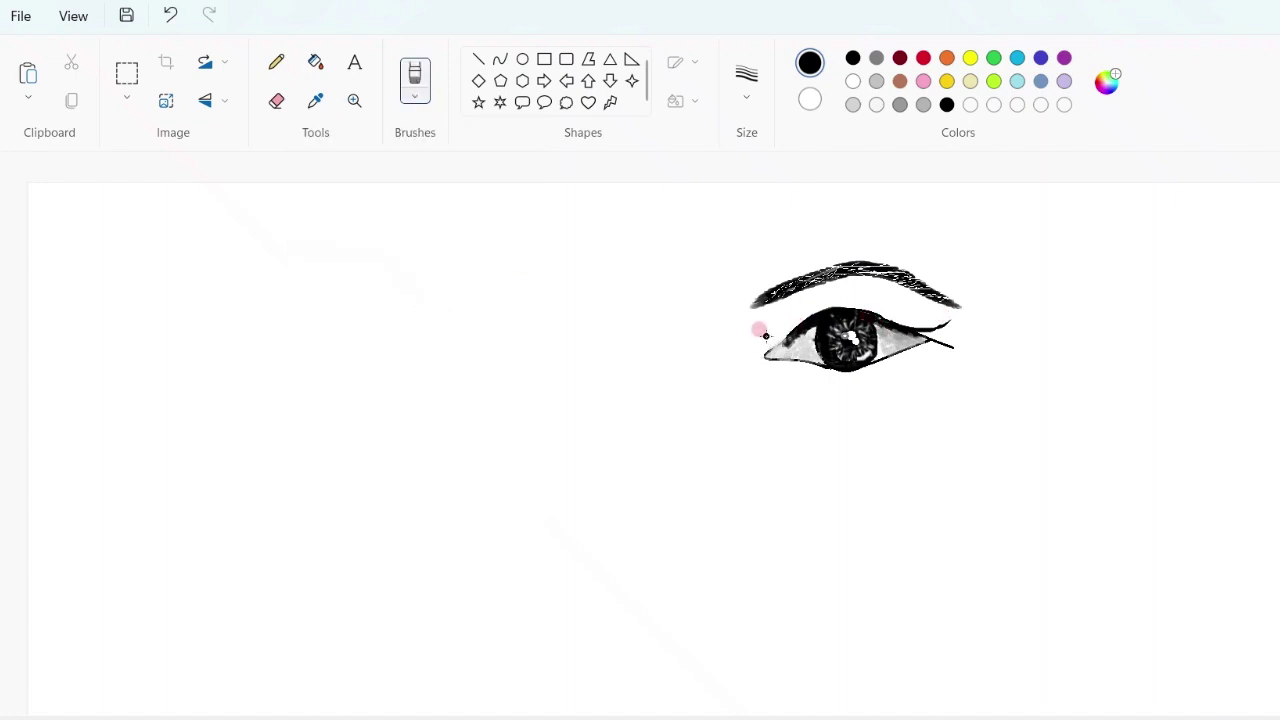
mouse_move(765, 335)
mouse_down()
mouse_move(778, 315)
mouse_move(842, 296)
mouse_move(920, 319)
mouse_up()
click(763, 321)
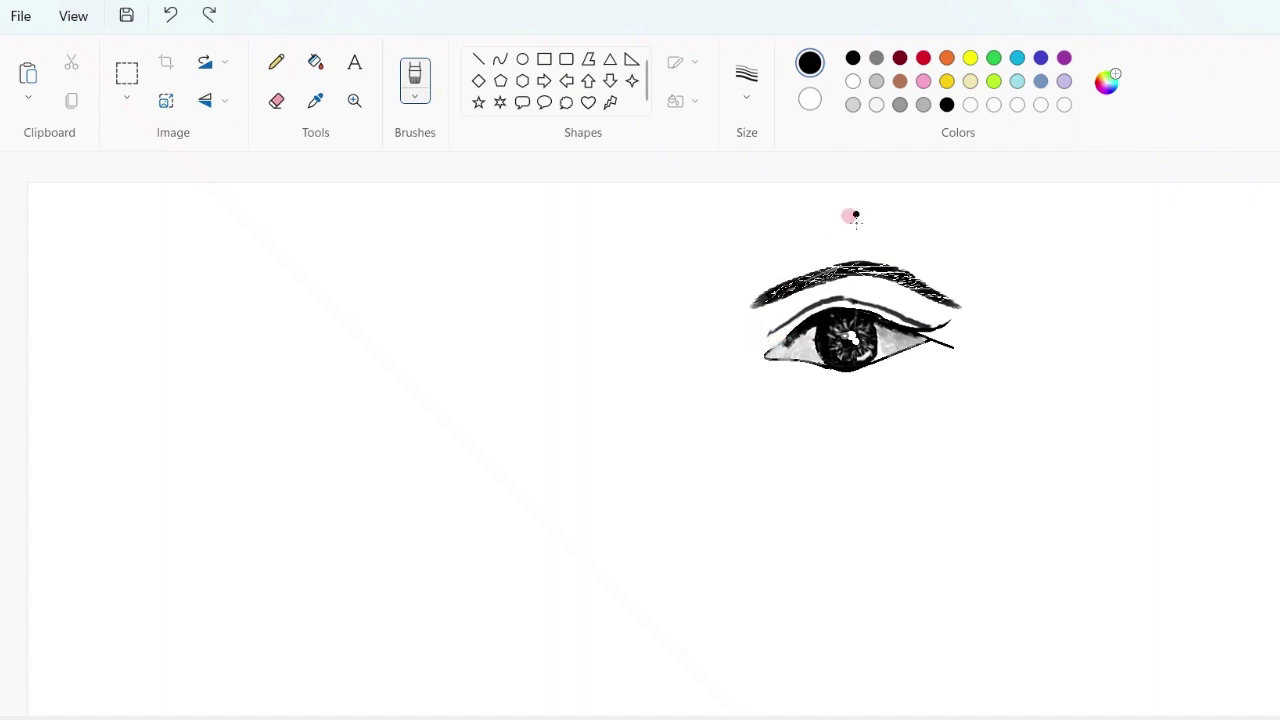
mouse_move(792, 318)
mouse_down()
mouse_move(822, 300)
mouse_move(922, 325)
mouse_move(788, 309)
mouse_move(768, 334)
mouse_up()
- Shade the fold between the crease and upper lid gray and add gray Natural pencil shading beneath the lower lid
click(876, 57)
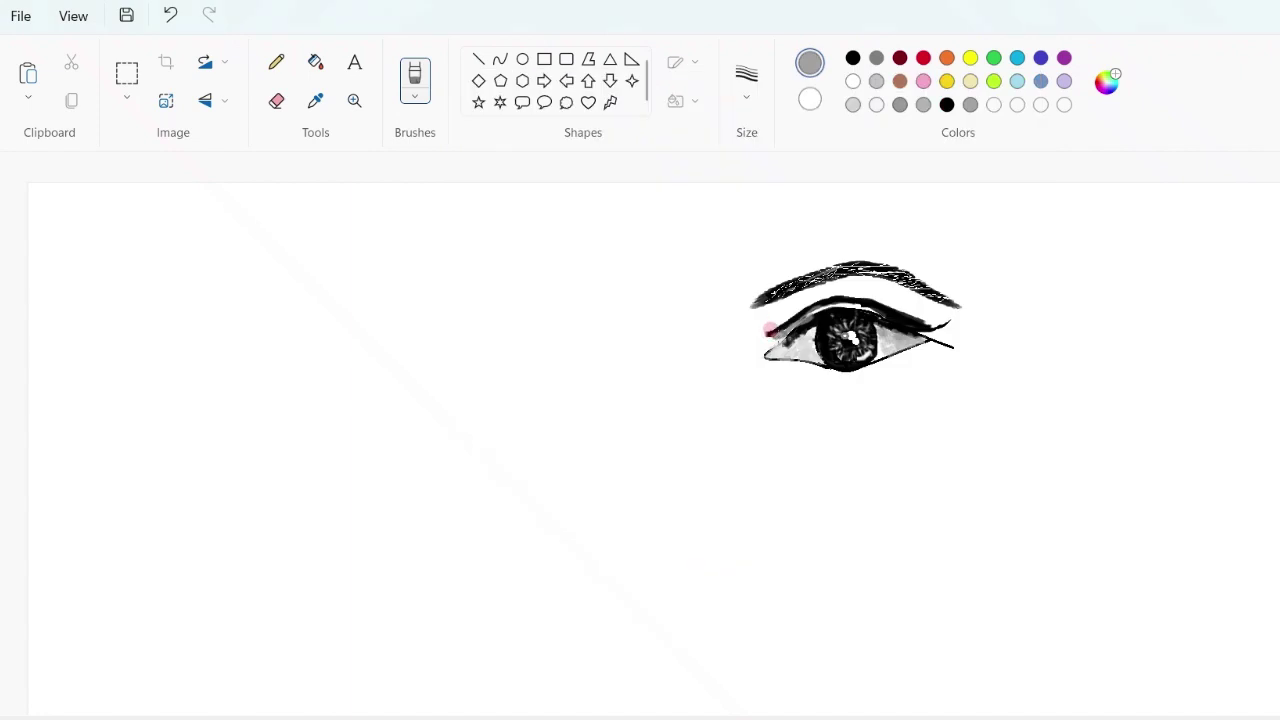
mouse_move(771, 337)
mouse_down()
mouse_move(812, 303)
mouse_move(870, 300)
mouse_up()
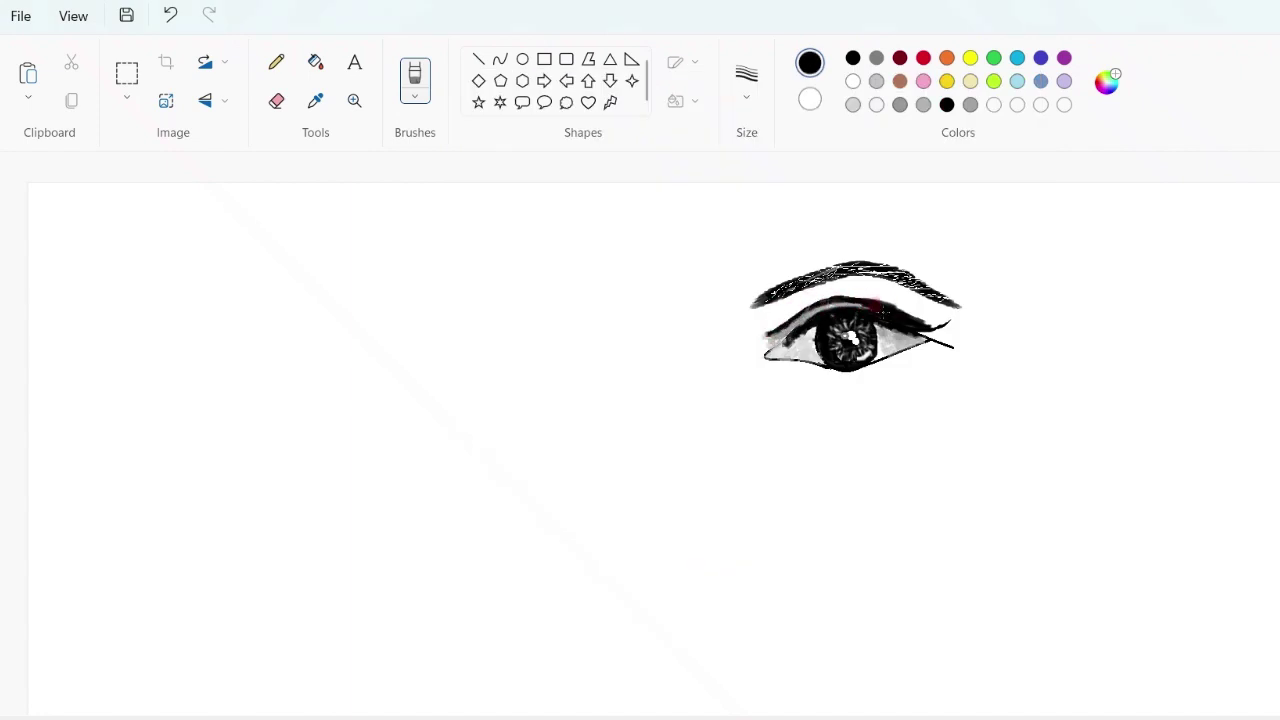
click(415, 80)
click(485, 446)
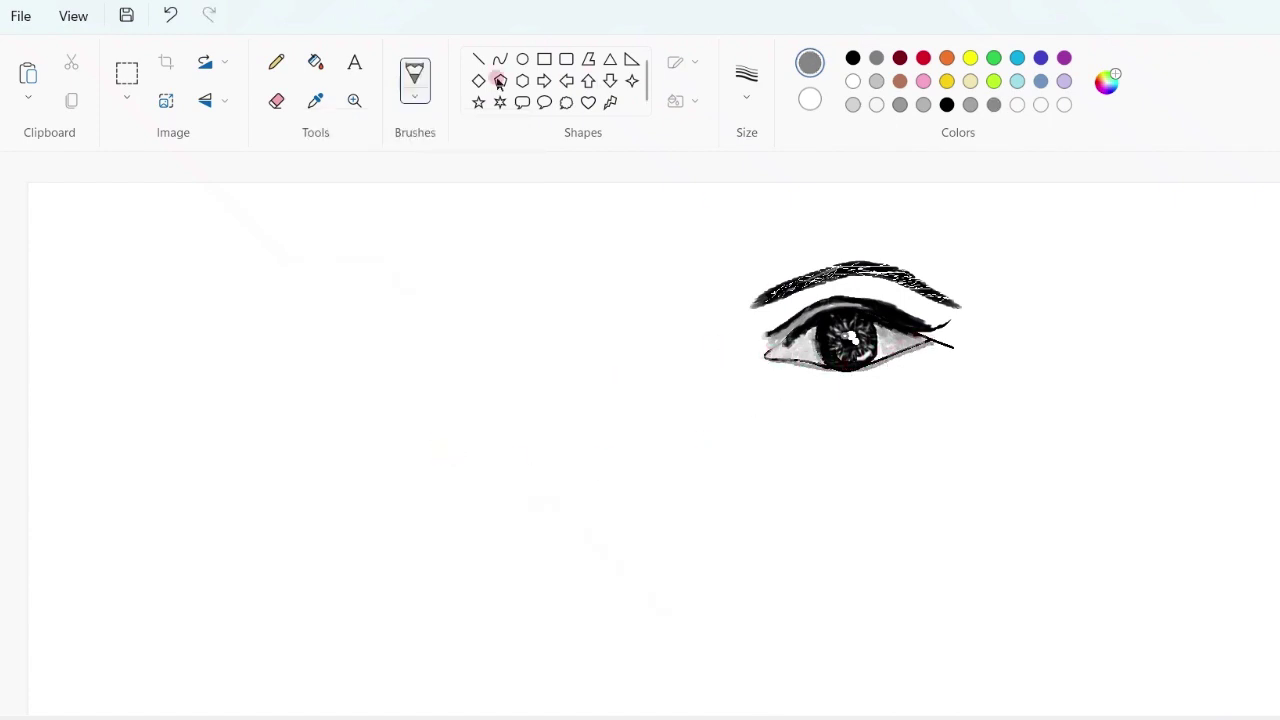
- Draw black upper eyelashes with the Oil brush along the whole upper lid, extending past the outer corner
click(418, 98)
click(450, 318)
click(853, 57)
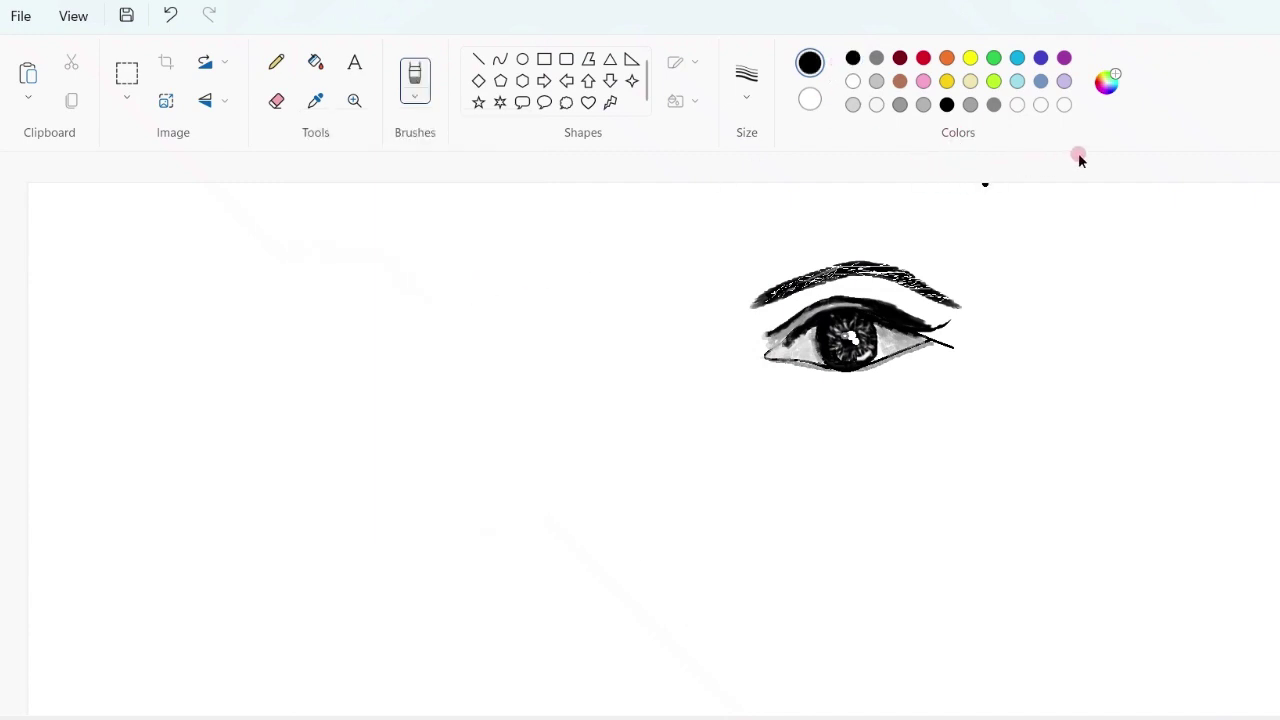
click(1107, 82)
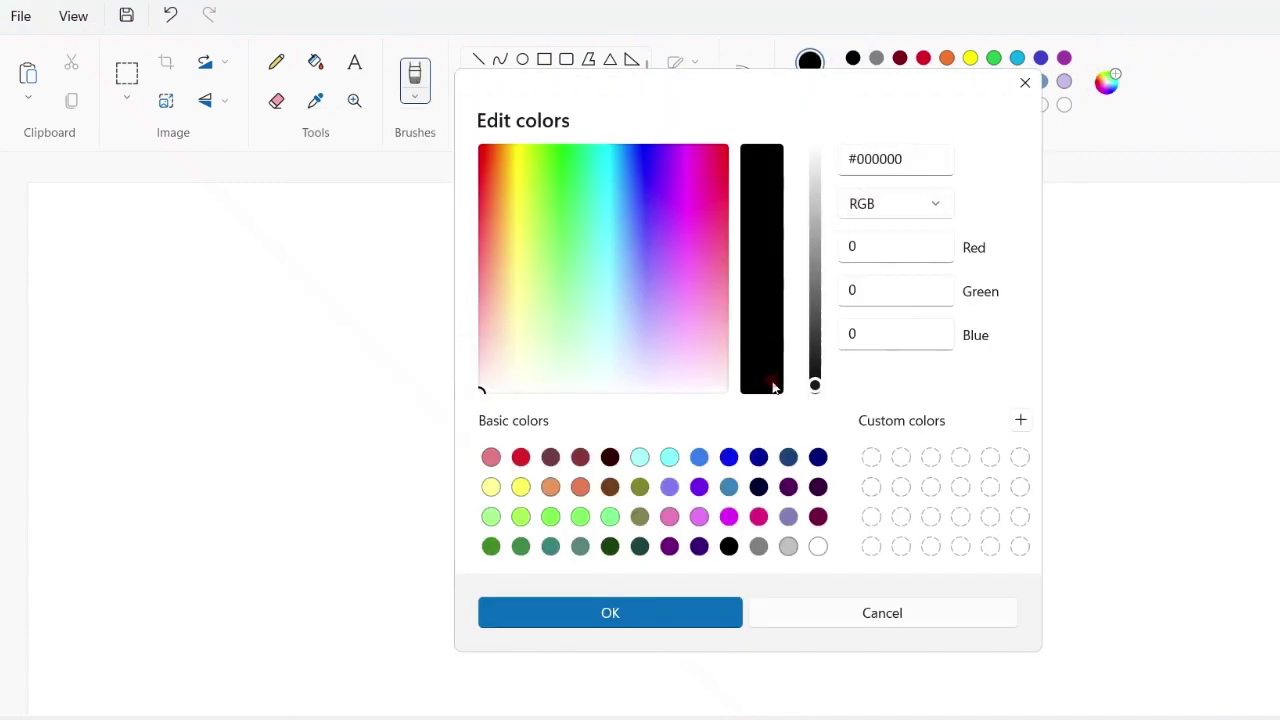
click(614, 611)
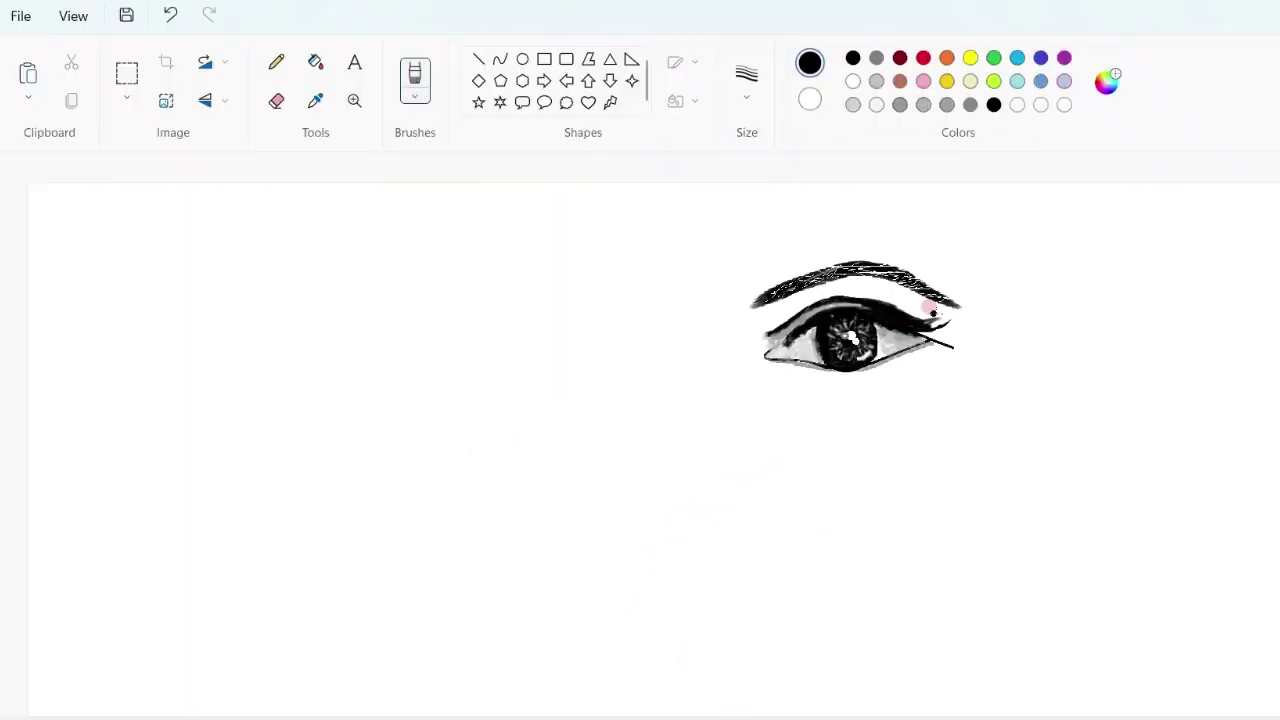
drag(931, 309, 891, 331)
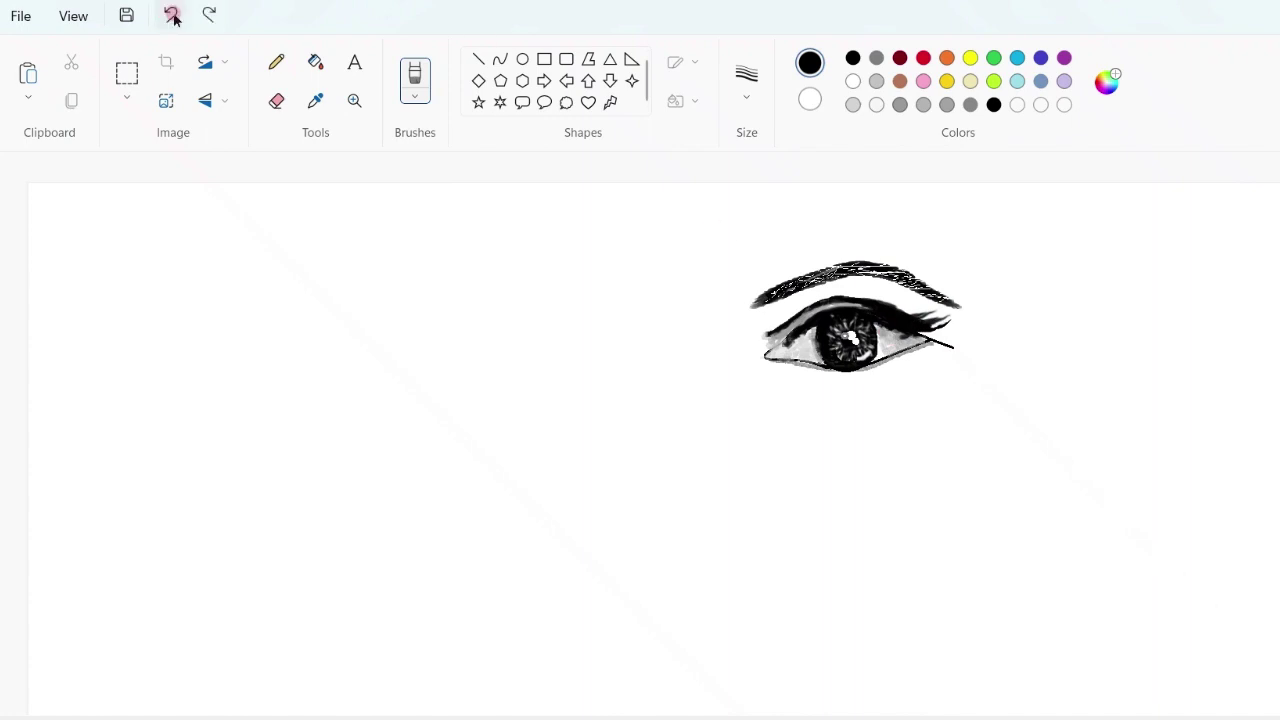
mouse_move(786, 328)
mouse_down()
mouse_move(773, 315)
mouse_move(810, 287)
mouse_move(831, 297)
mouse_move(891, 280)
mouse_move(909, 320)
mouse_move(894, 304)
mouse_move(892, 326)
mouse_move(955, 318)
mouse_up()
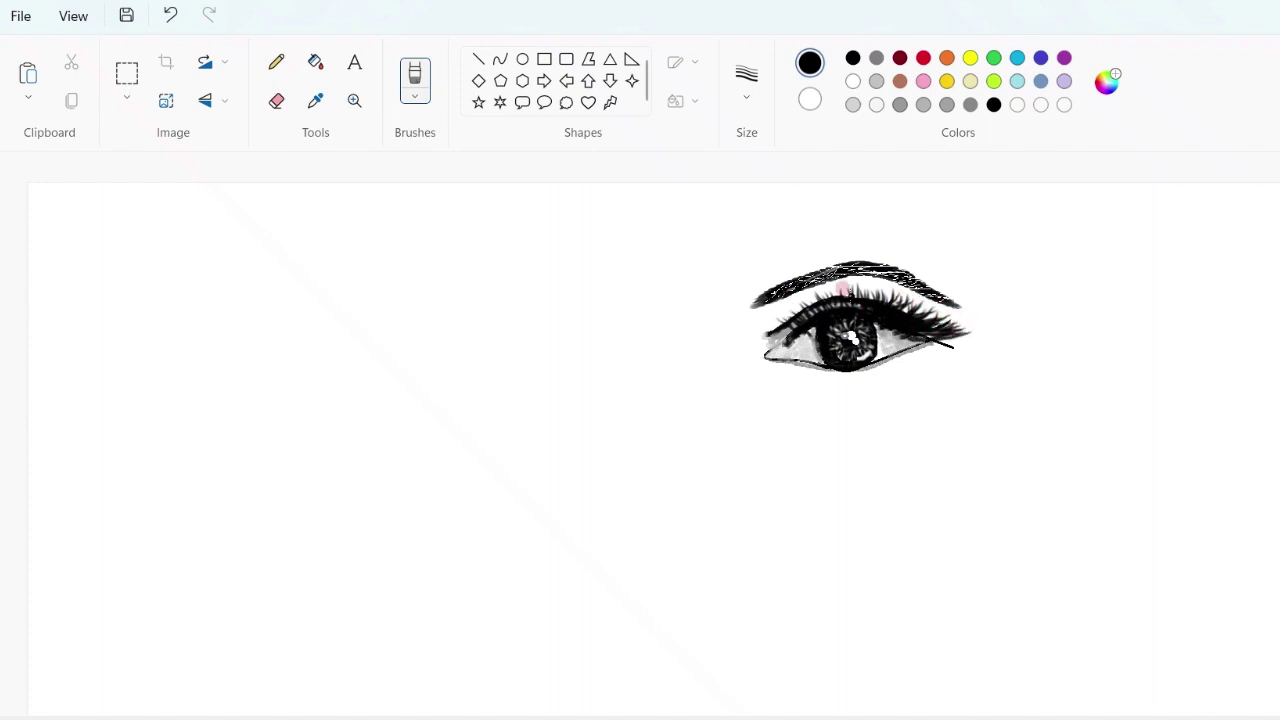
drag(794, 324, 762, 329)
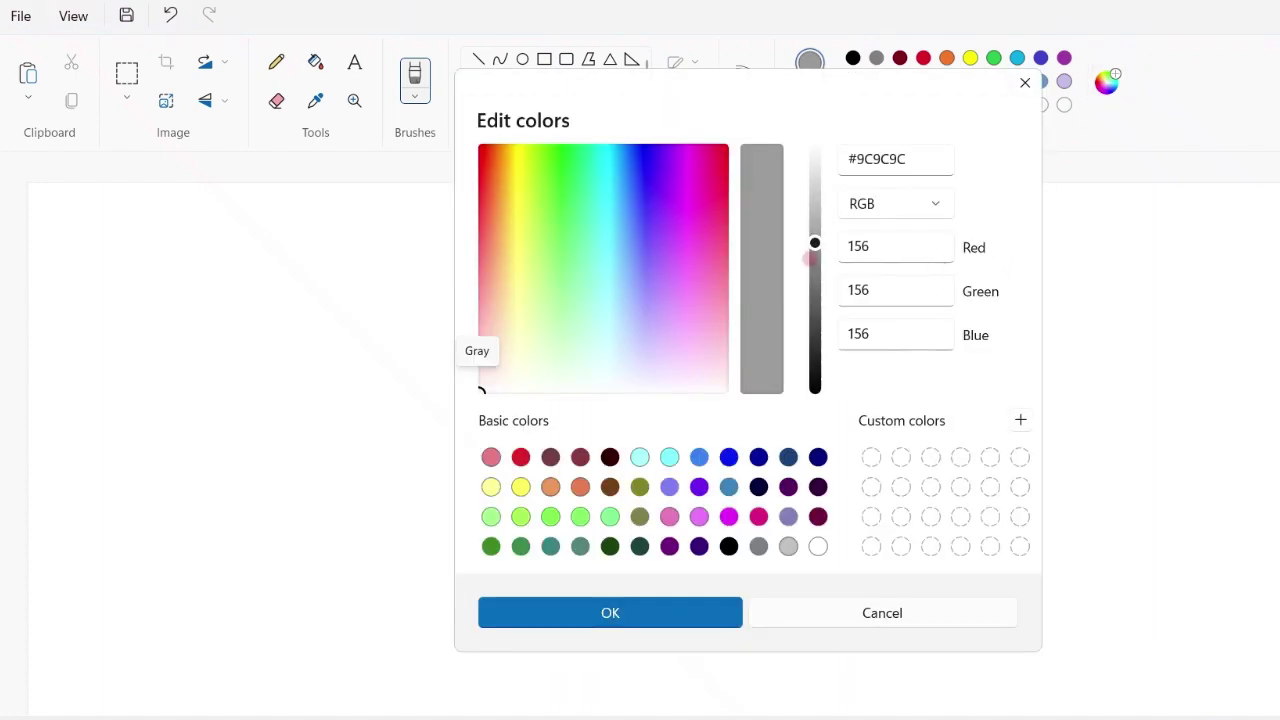
- Shade the skin between the eyebrow and the upper lashes with the Oil brush in a custom light gray
drag(815, 250, 816, 200)
click(643, 610)
mouse_move(766, 322)
mouse_down()
mouse_move(757, 309)
mouse_move(802, 284)
mouse_up()
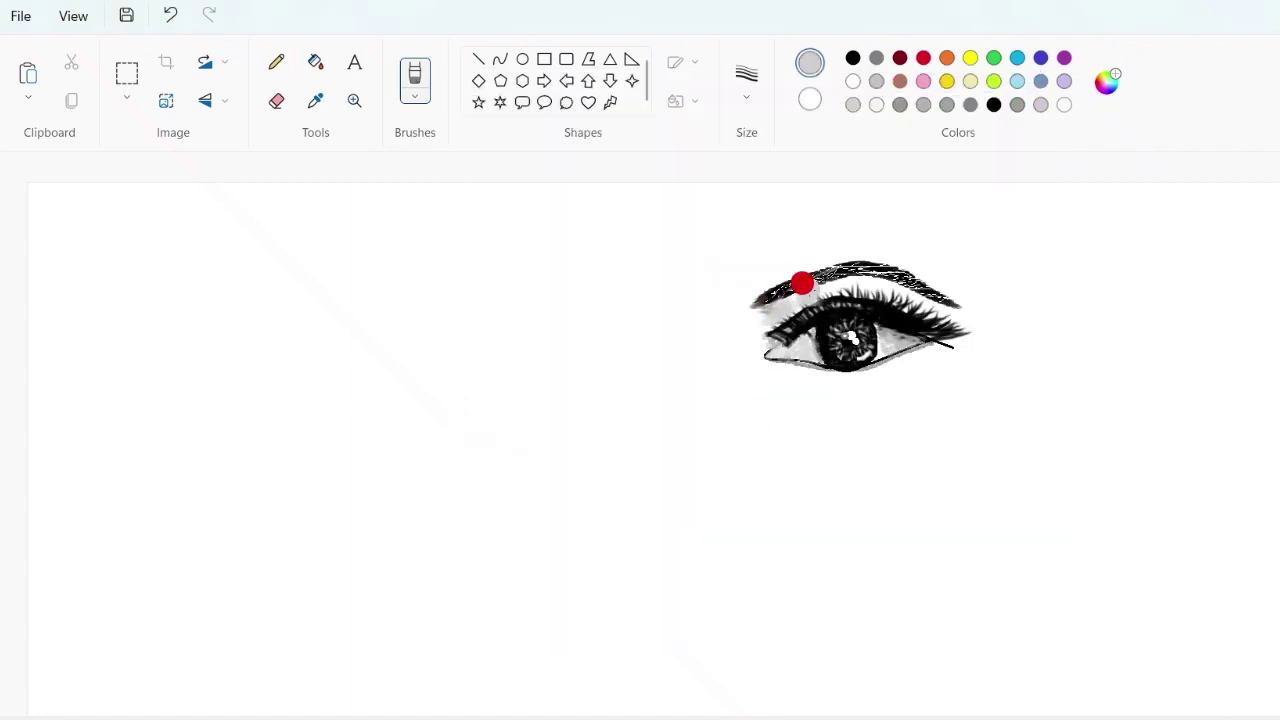
click(170, 14)
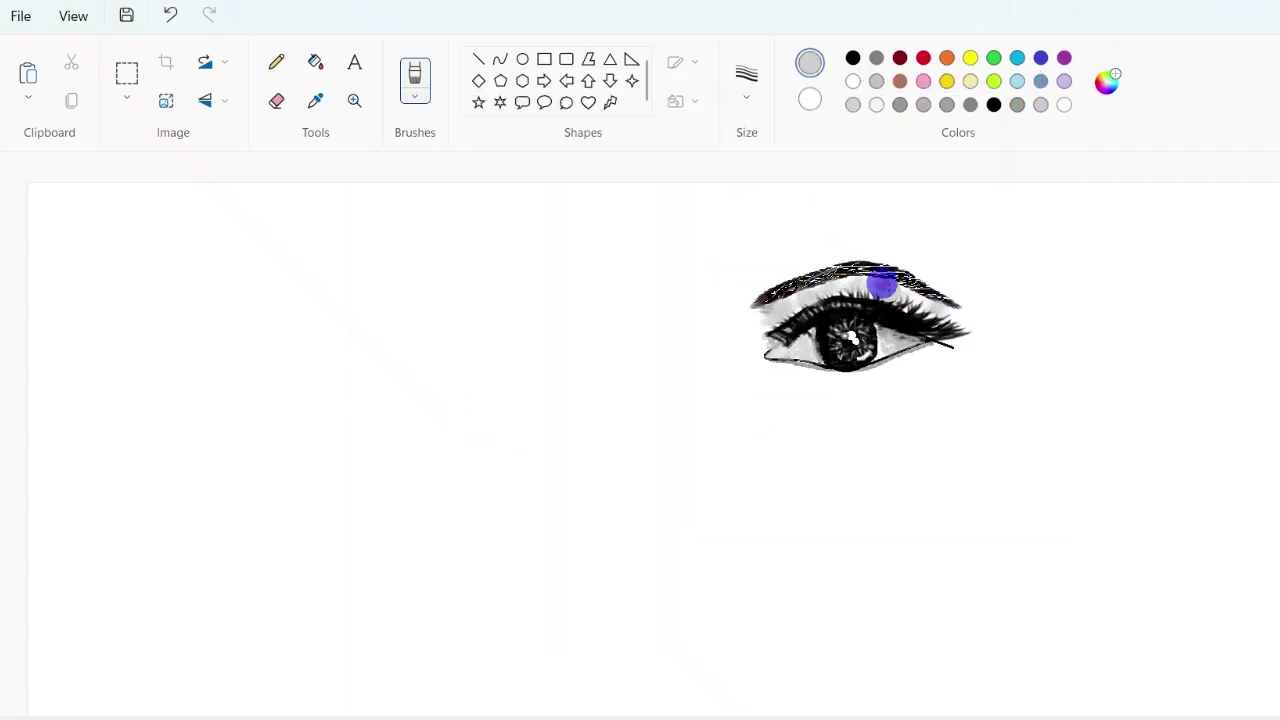
- Darken the lower lid line with the black Calligraphy pen and draw short black lower eyelashes with the Oil brush
click(415, 97)
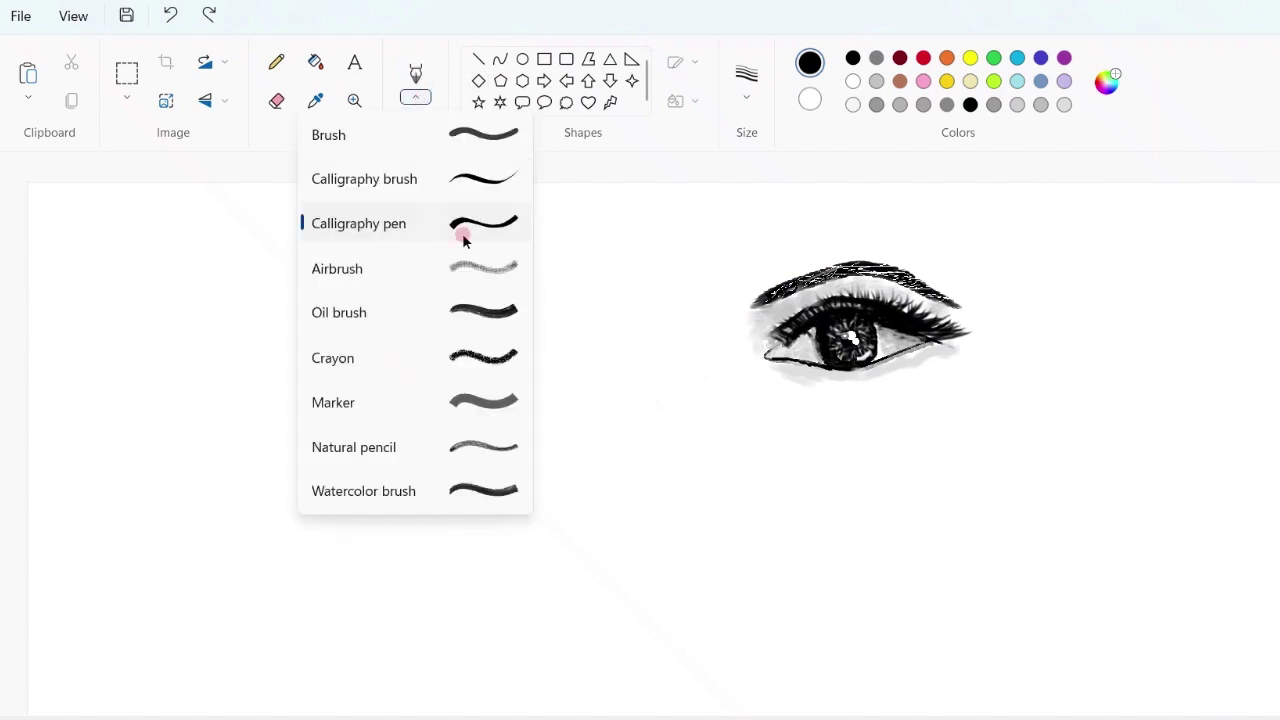
click(456, 210)
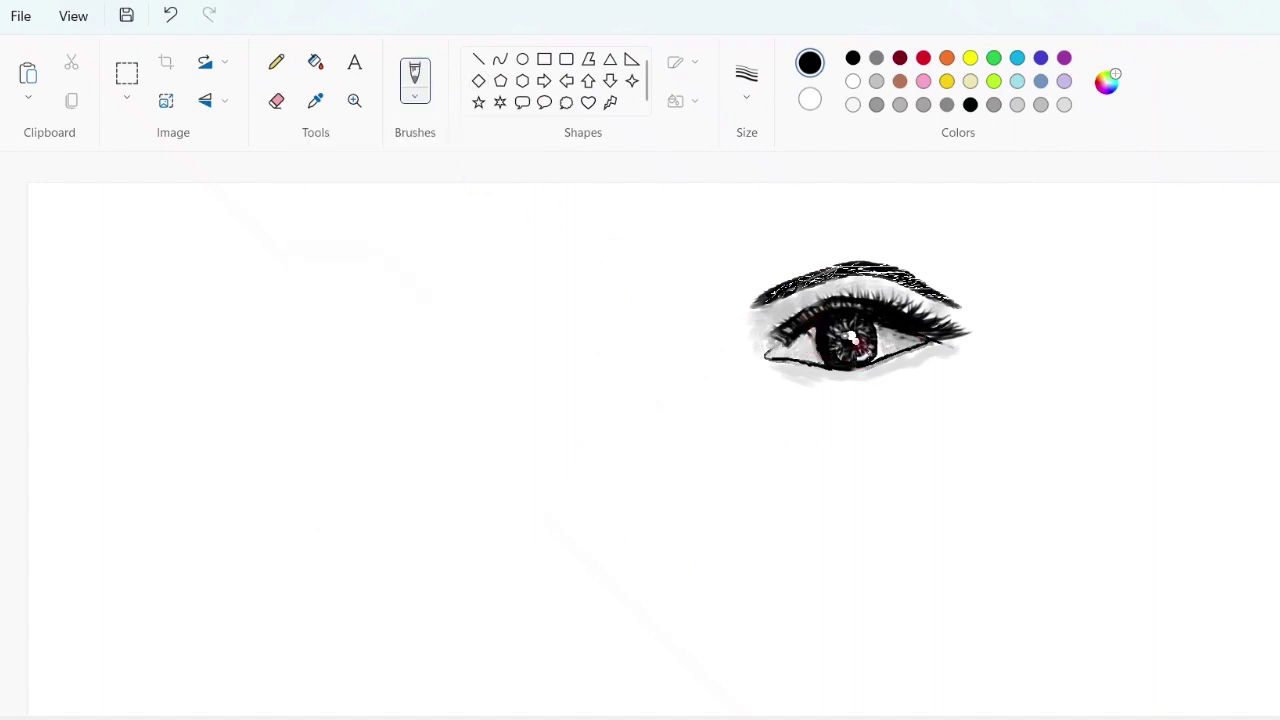
click(415, 98)
click(449, 398)
click(544, 334)
click(740, 147)
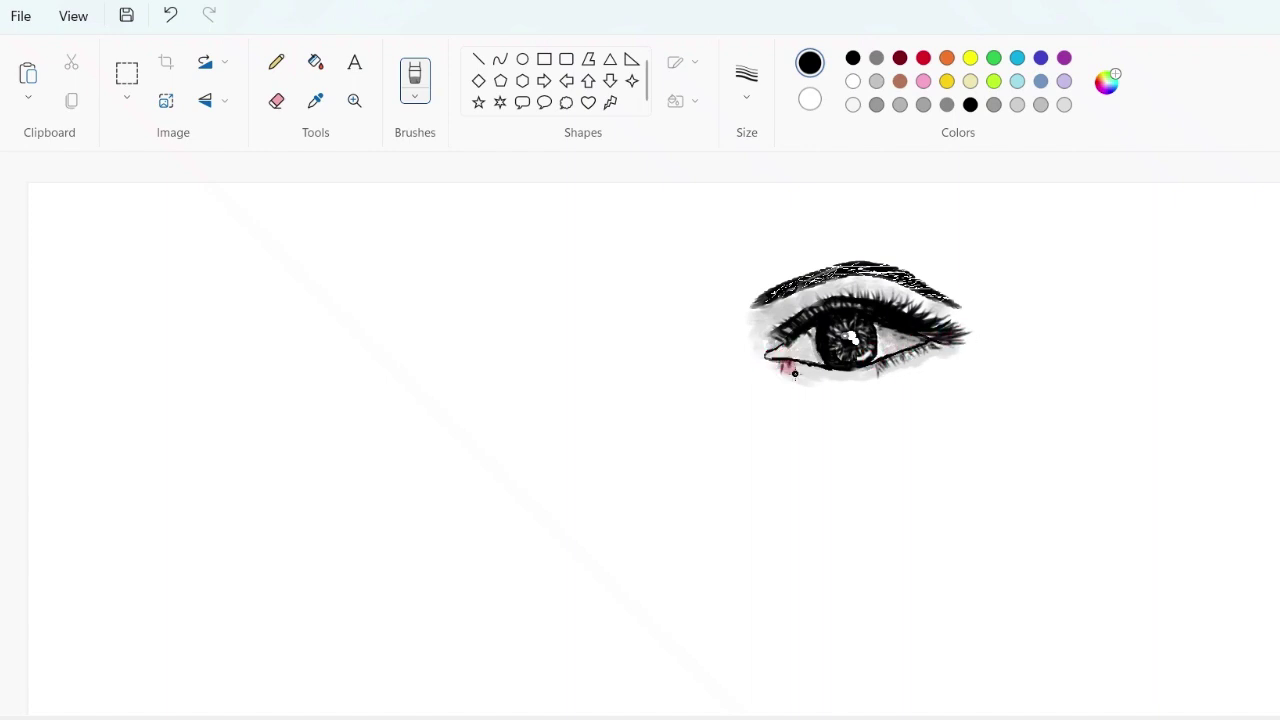
click(855, 345)
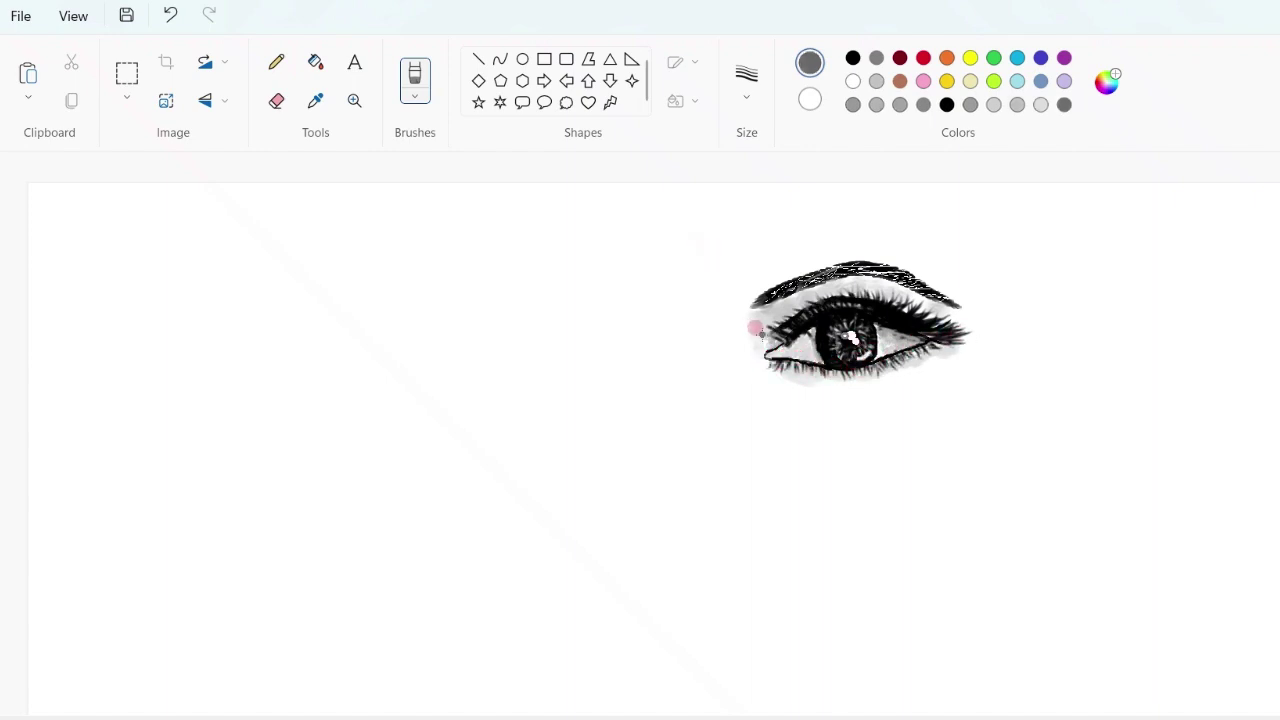
- Draw two teardrops below the eye's inner corner with the Oil brush in custom gray #B0B0B0
click(416, 85)
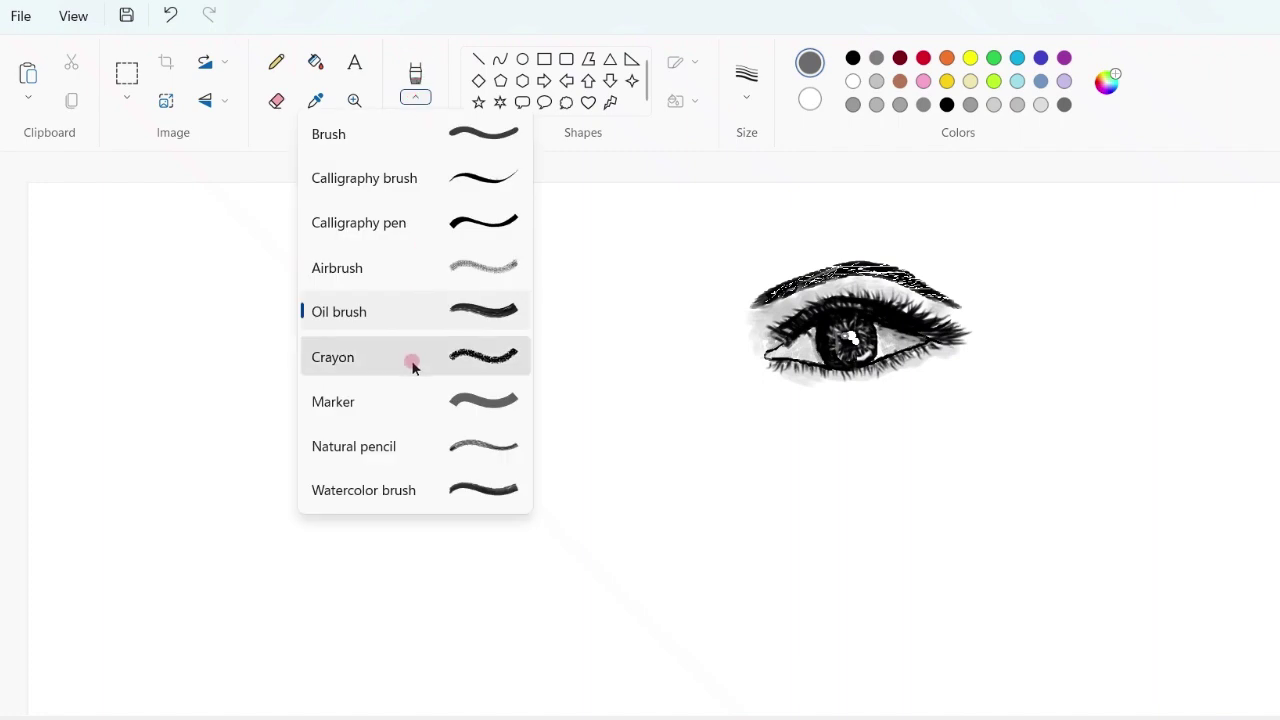
click(494, 318)
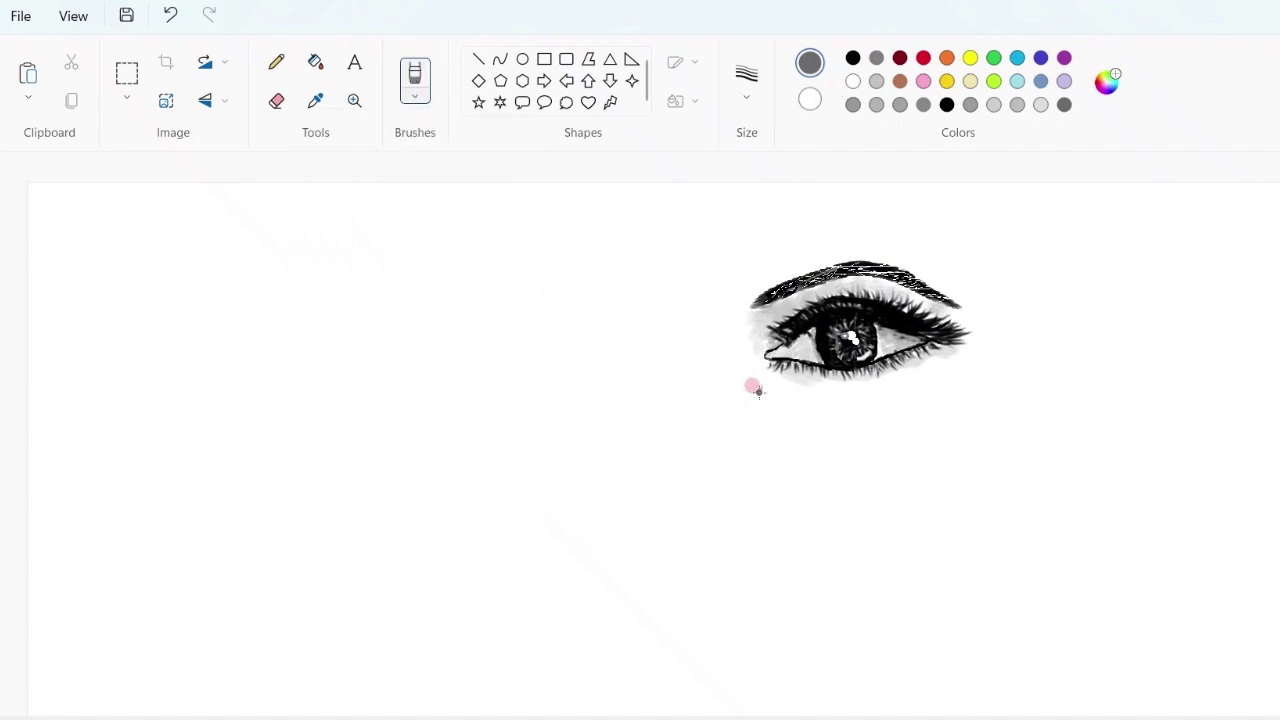
click(1106, 82)
click(817, 226)
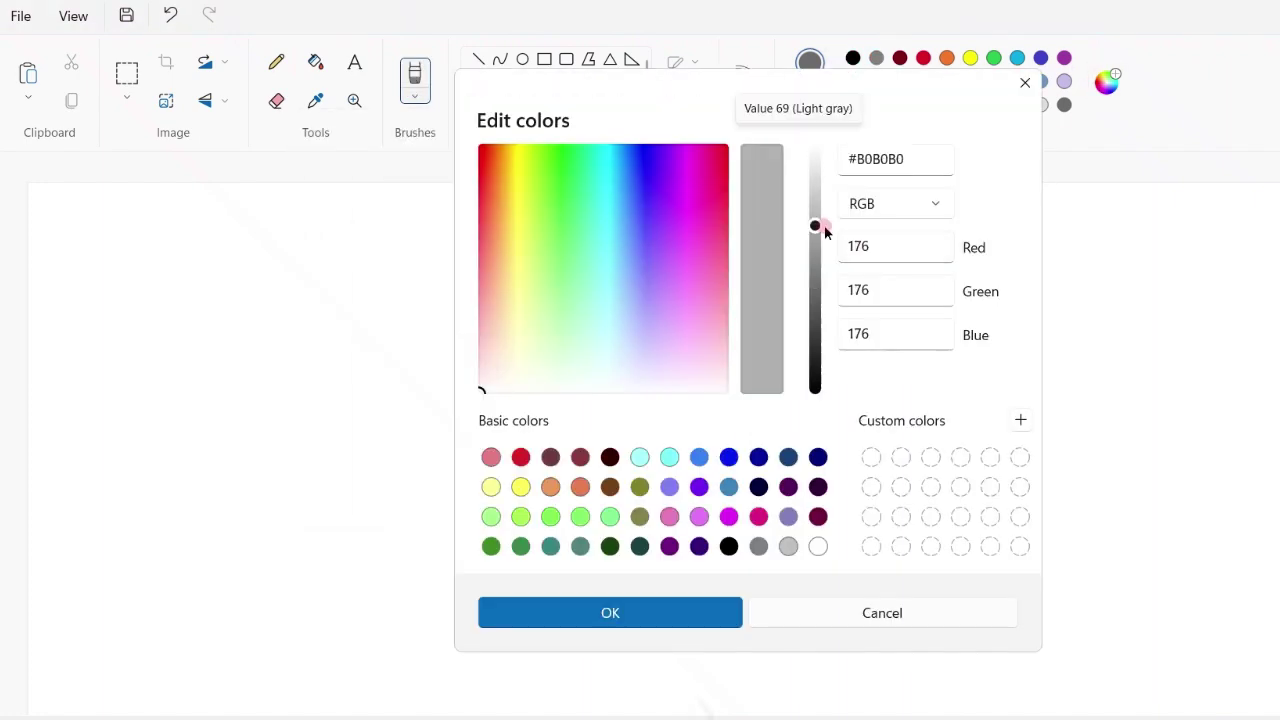
click(609, 611)
drag(763, 392, 766, 466)
- Add soft tear streaks and highlights around the teardrops with the Natural pencil in a very light custom gray
click(415, 92)
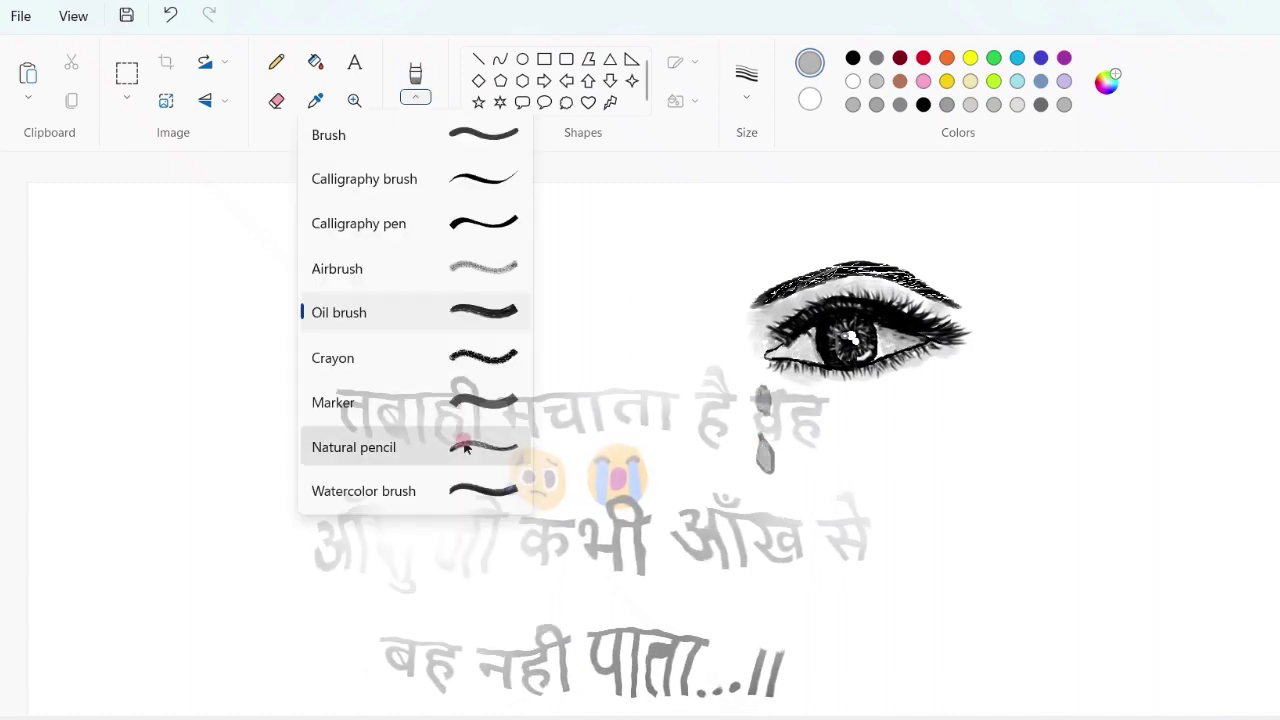
click(463, 446)
click(1106, 82)
drag(814, 220, 814, 174)
click(609, 611)
drag(763, 390, 748, 393)
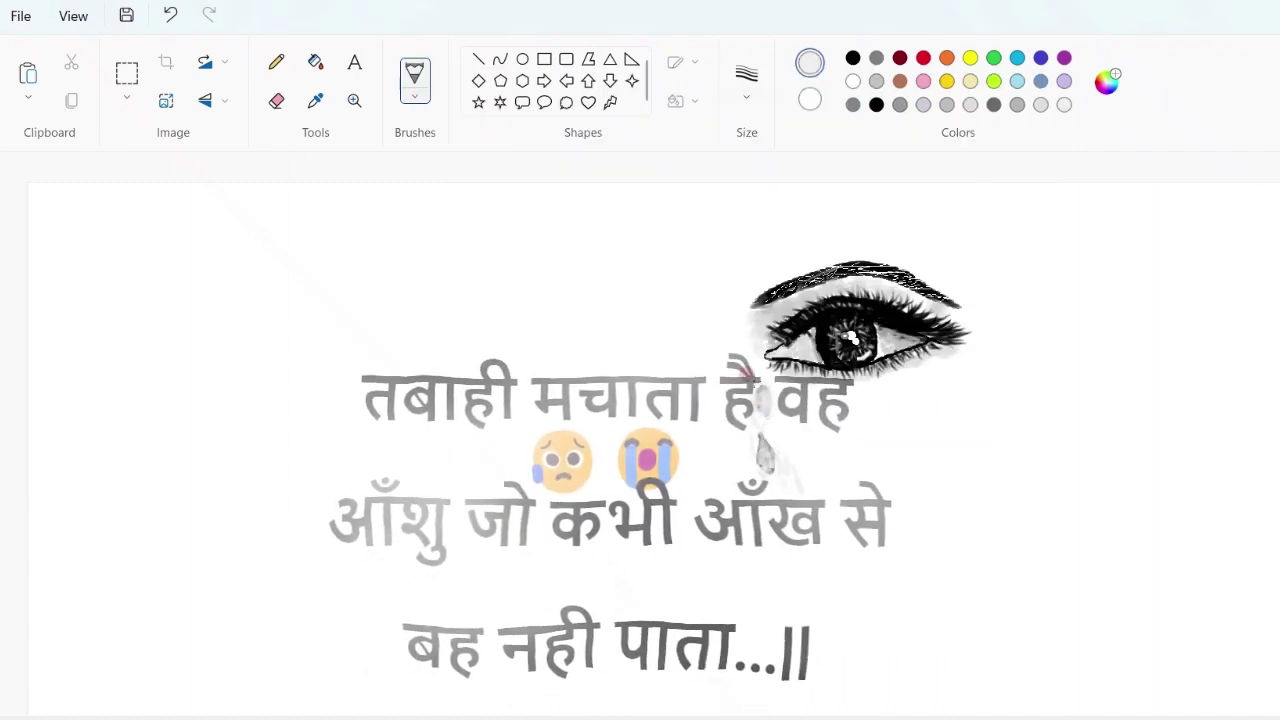
- Select the whole eye with its eyebrow and tears, and paste a copy of it onto the canvas
click(123, 79)
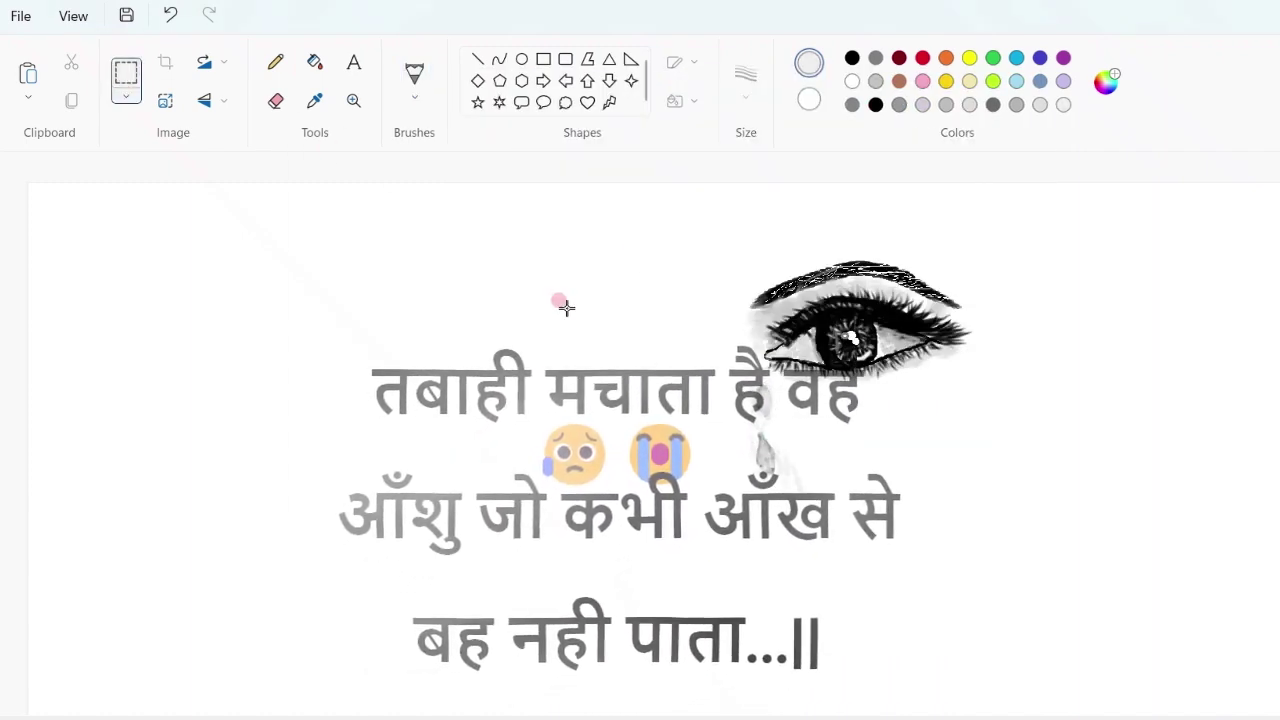
drag(1024, 487, 1055, 496)
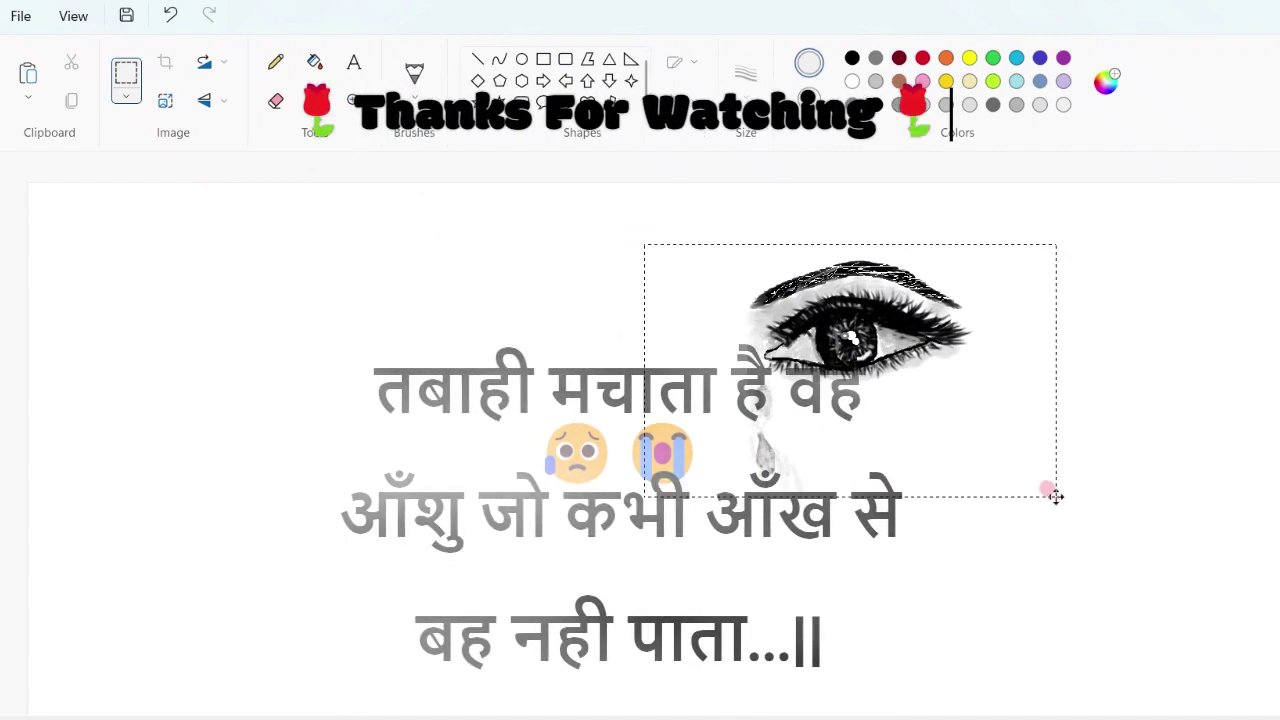
click(71, 101)
key(ctrl+v)
- Mirror the pasted eye by rotating it 180° and flipping it vertically, and place it level beside the original eye's inner corner
click(212, 62)
click(232, 163)
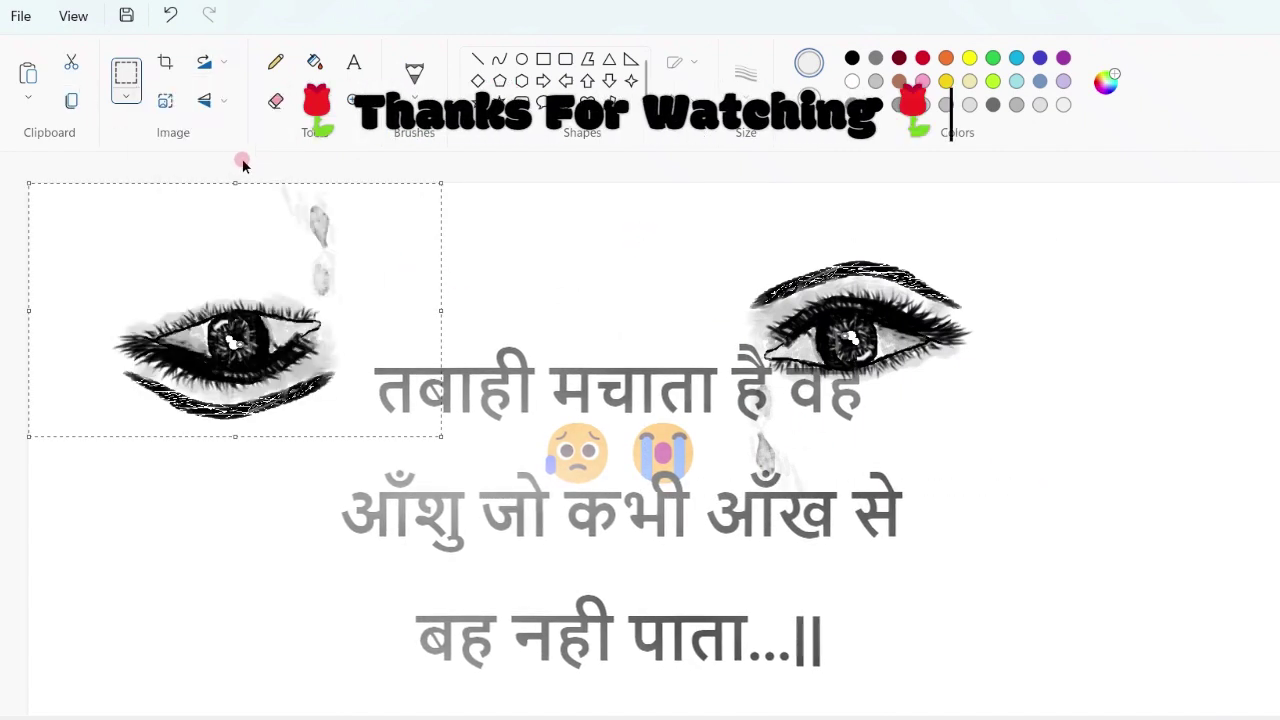
click(222, 100)
click(235, 137)
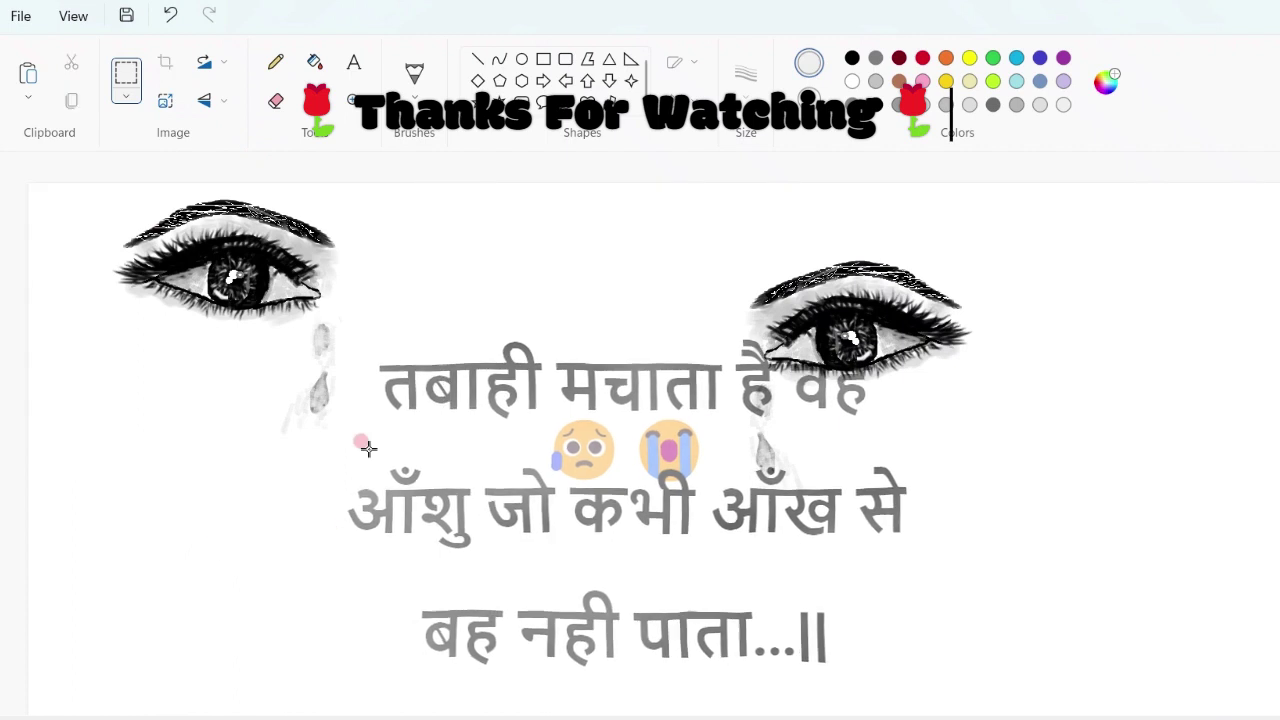
drag(225, 364, 560, 422)
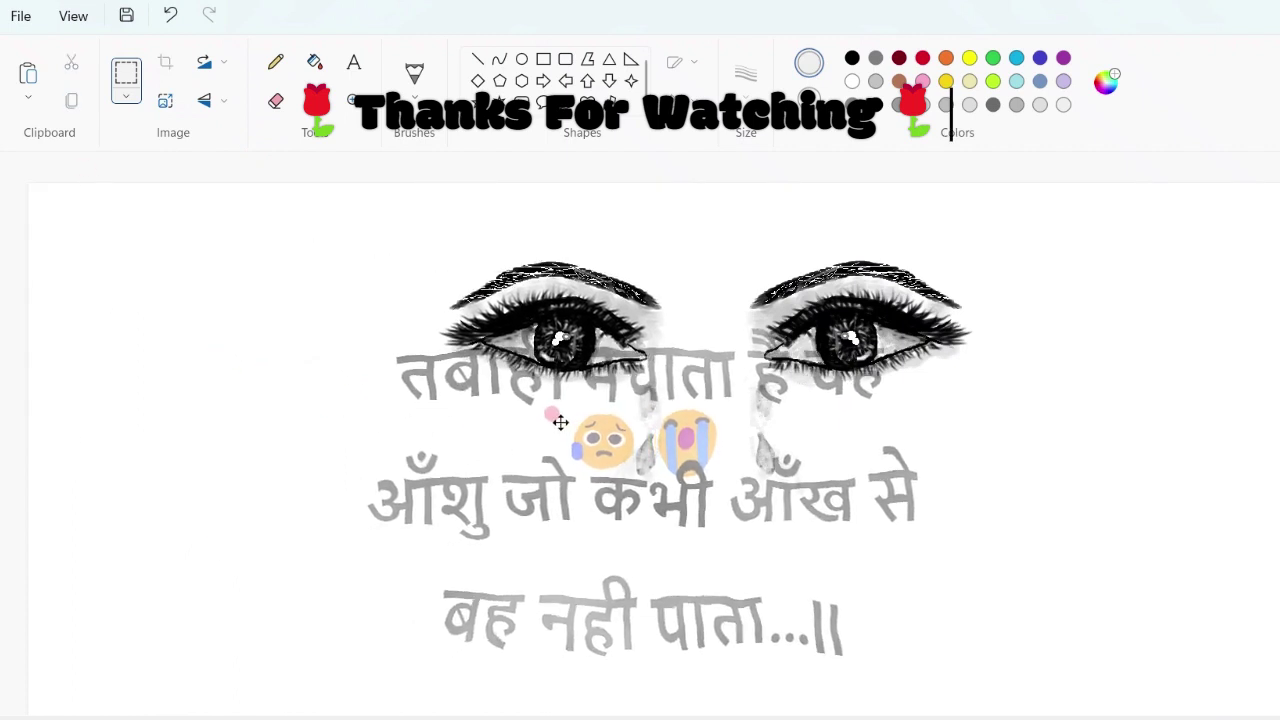